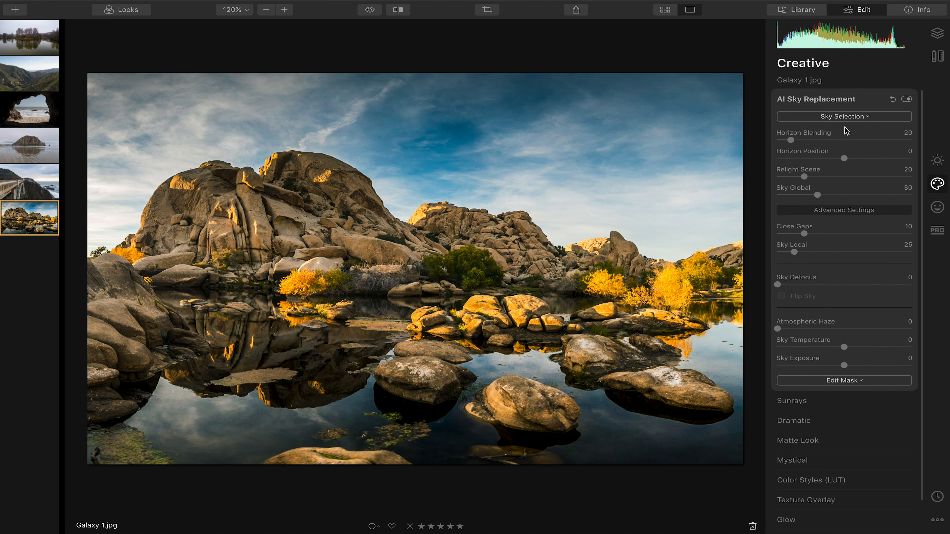
Replace the sky with Galaxy 1, setting Sky Local to 20, Close Gaps to 7 and Sky Global to 90
{"action": "left_click", "coordinate": [855, 120]}
{"action": "left_click", "coordinate": [833, 356]}
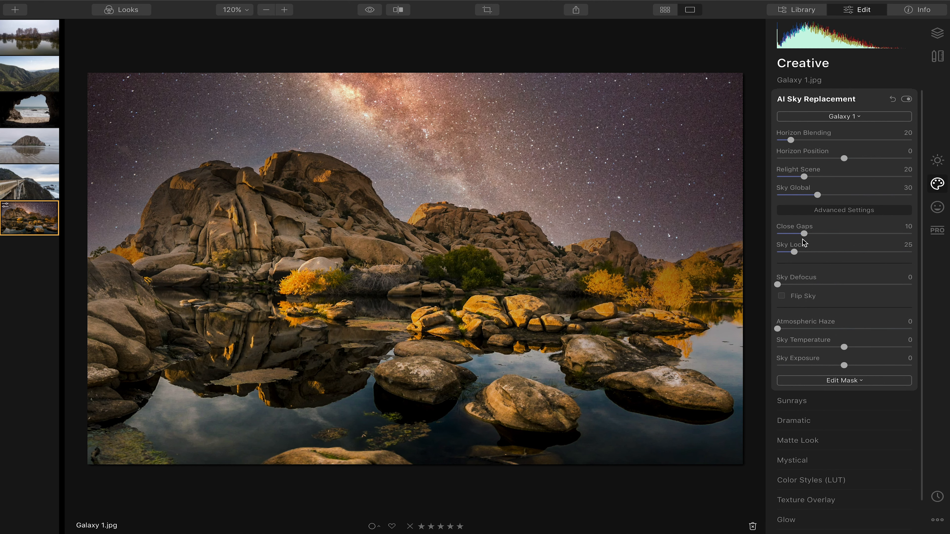
{"action": "left_click_drag", "start_coordinate": [794, 250], "coordinate": [790, 250]}
{"action": "left_click_drag", "start_coordinate": [803, 234], "coordinate": [794, 233]}
{"action": "left_click_drag", "start_coordinate": [817, 195], "coordinate": [900, 196]}
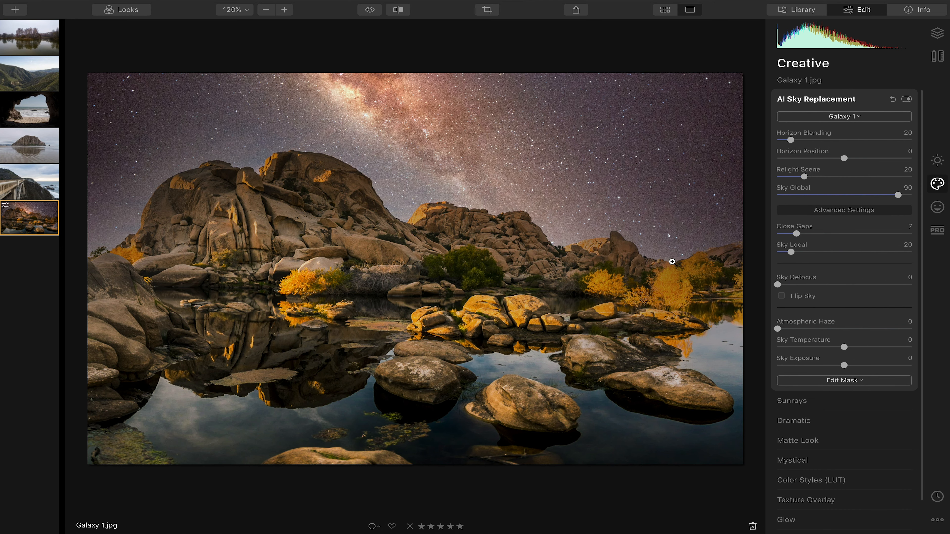
Set the galaxy sky's Horizon Position to -5, Relight Scene to 59, Sky Exposure to -26 and Sky Temperature to 20
{"action": "left_click", "coordinate": [869, 159]}
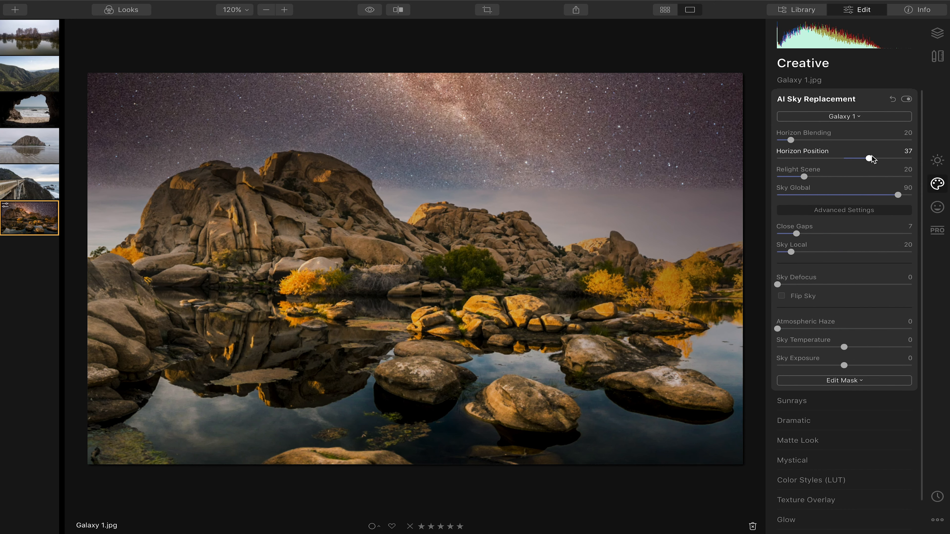
{"action": "left_click", "coordinate": [841, 159]}
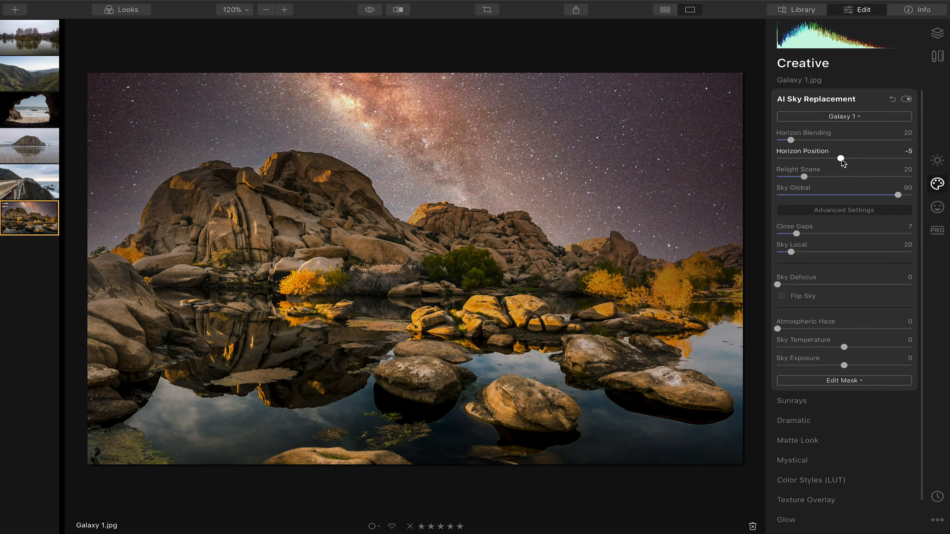
{"action": "left_click_drag", "start_coordinate": [803, 177], "coordinate": [857, 178]}
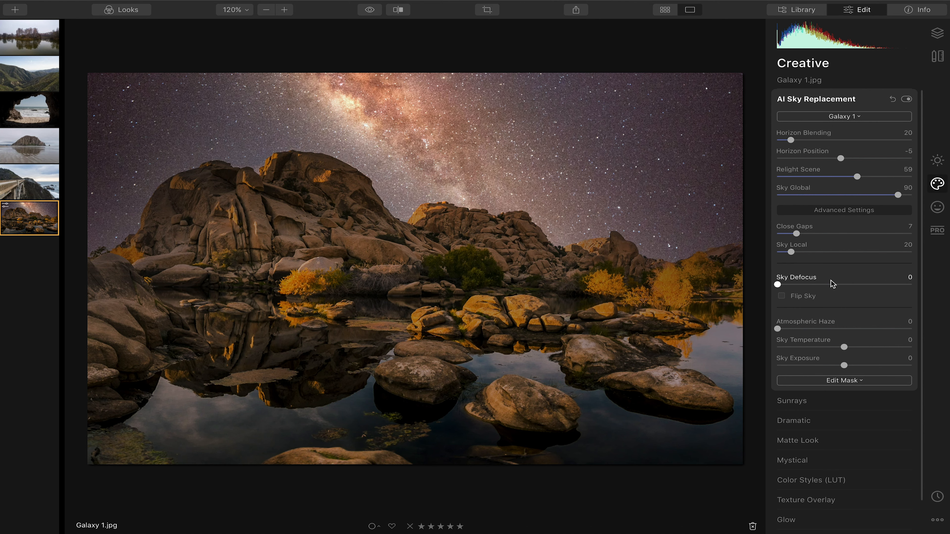
{"action": "left_click_drag", "start_coordinate": [843, 366], "coordinate": [858, 346]}
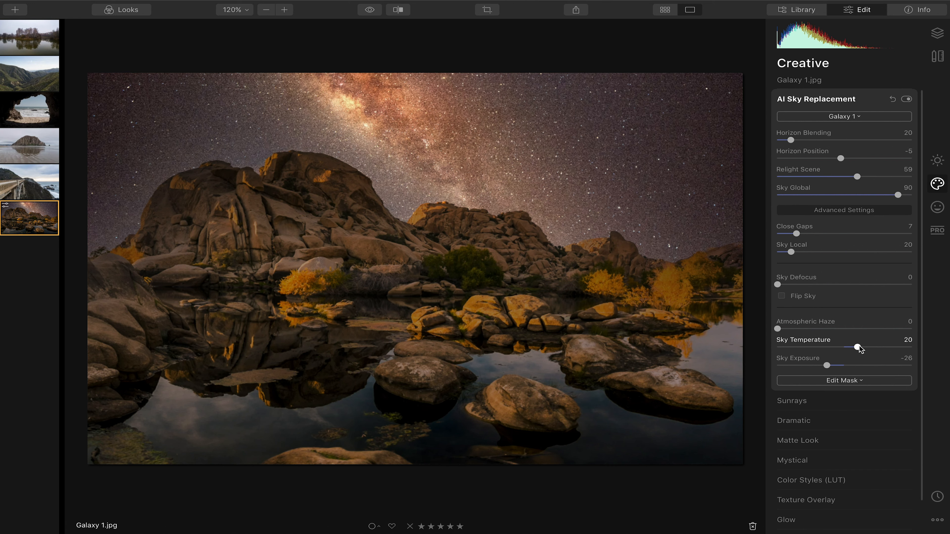
Set AI Accent to 20, Exposure to 0,18 and Smart Contrast to -30, and compare the galaxy photo with its original
{"action": "left_click", "coordinate": [938, 161]}
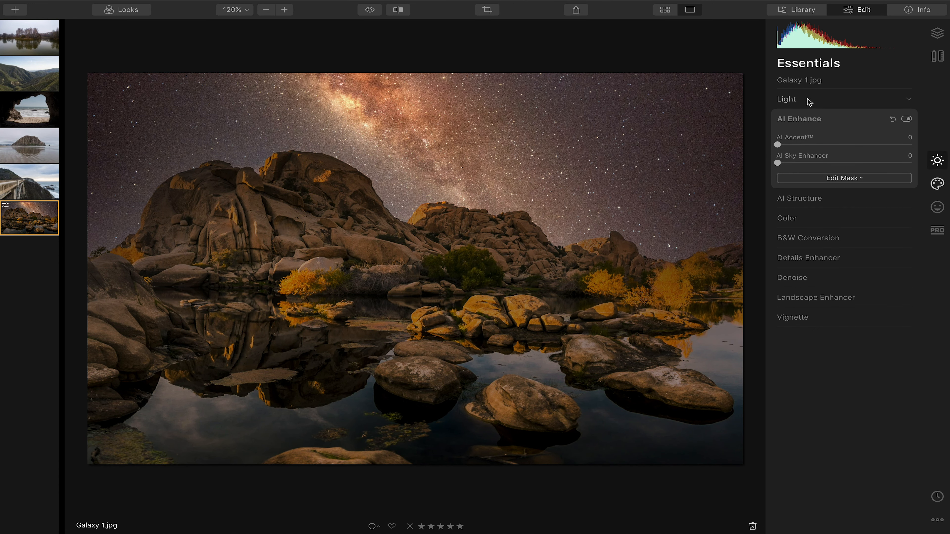
{"action": "left_click_drag", "start_coordinate": [796, 142], "coordinate": [802, 144]}
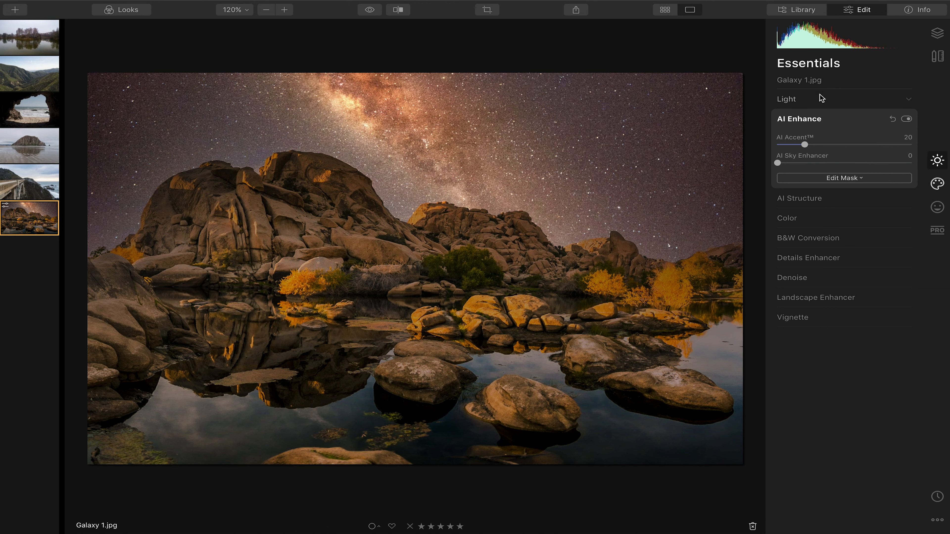
{"action": "left_click", "coordinate": [811, 99]}
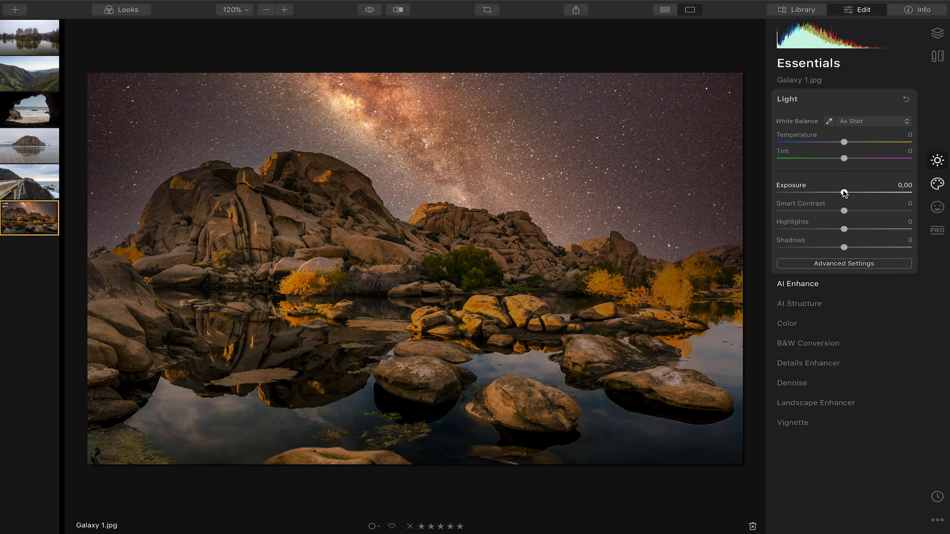
{"action": "left_click_drag", "start_coordinate": [845, 193], "coordinate": [824, 214]}
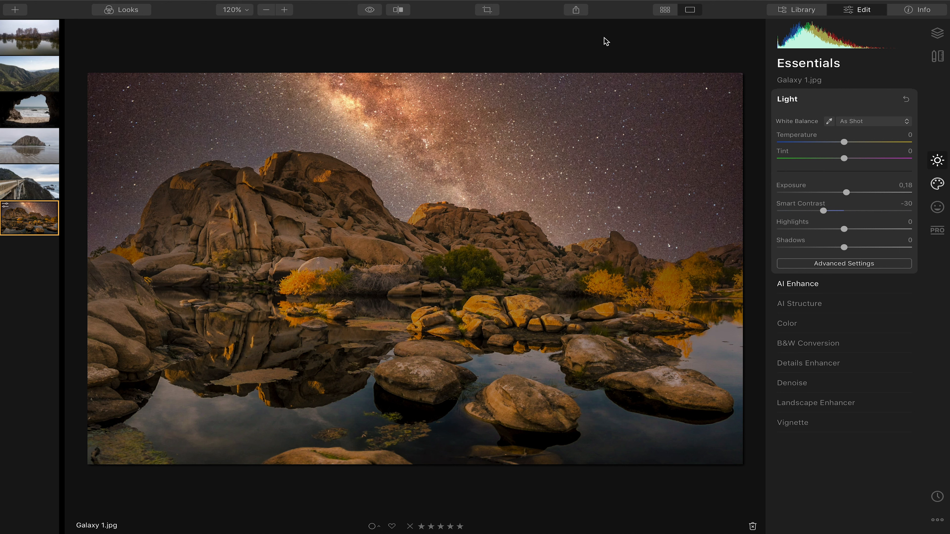
{"action": "left_click_drag", "start_coordinate": [370, 10], "coordinate": [375, 14]}
Open the bridge photo Sunset 2.jpg and replace its sky with Sunset 2
{"action": "left_click", "coordinate": [40, 182]}
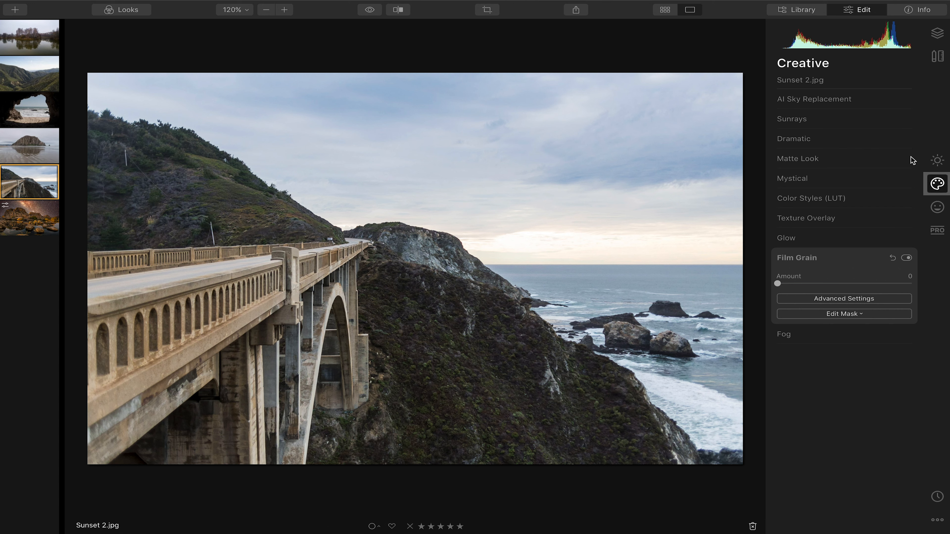
{"action": "left_click", "coordinate": [828, 104]}
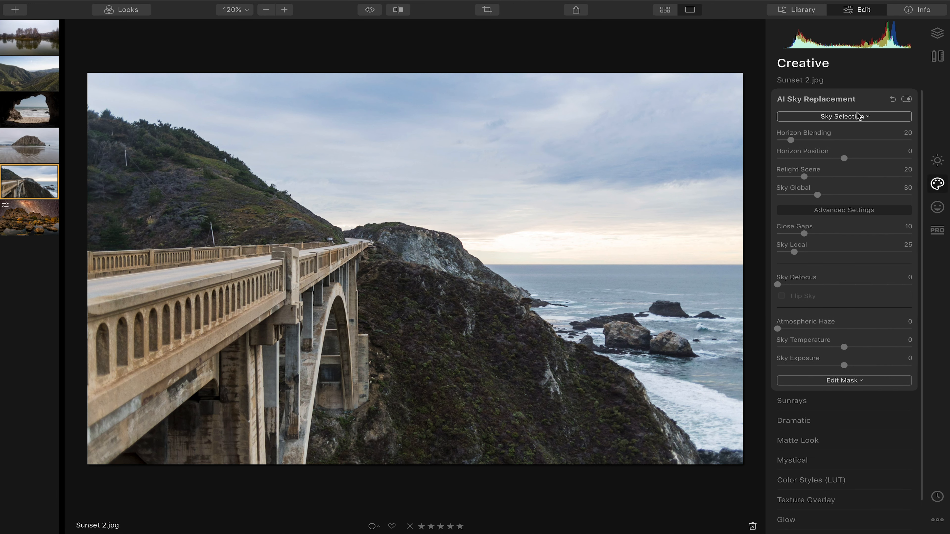
{"action": "left_click", "coordinate": [858, 116]}
{"action": "left_click", "coordinate": [833, 403]}
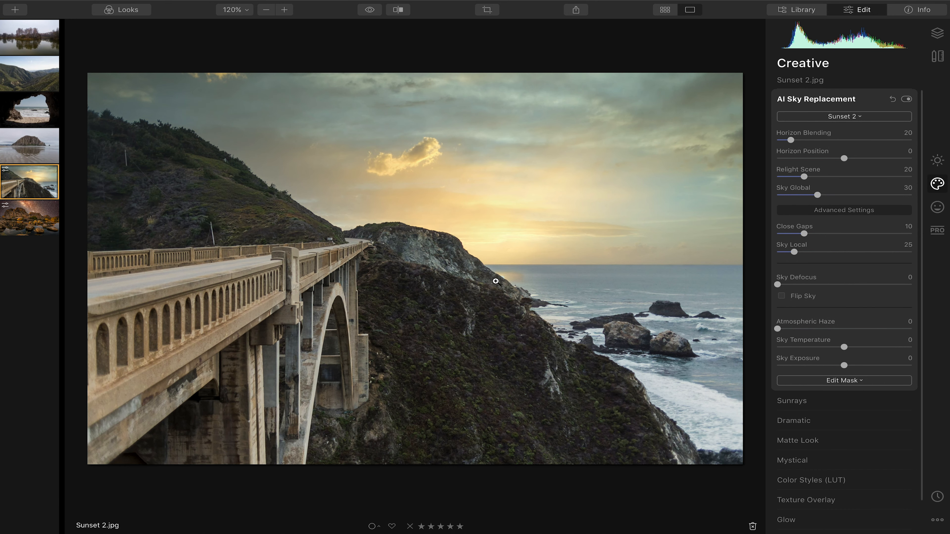
Set the sunset sky's Sky Global to 62, Close Gaps to 22, Horizon Blending to 57, Relight Scene to 55 and Sky Temperature to 20
{"action": "left_click_drag", "start_coordinate": [855, 195], "coordinate": [861, 195]}
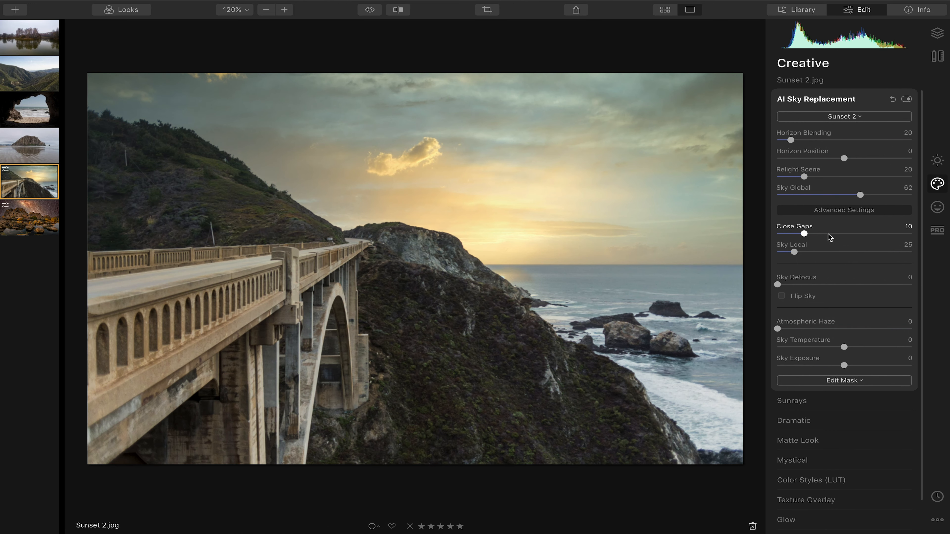
{"action": "left_click_drag", "start_coordinate": [828, 233], "coordinate": [838, 233]}
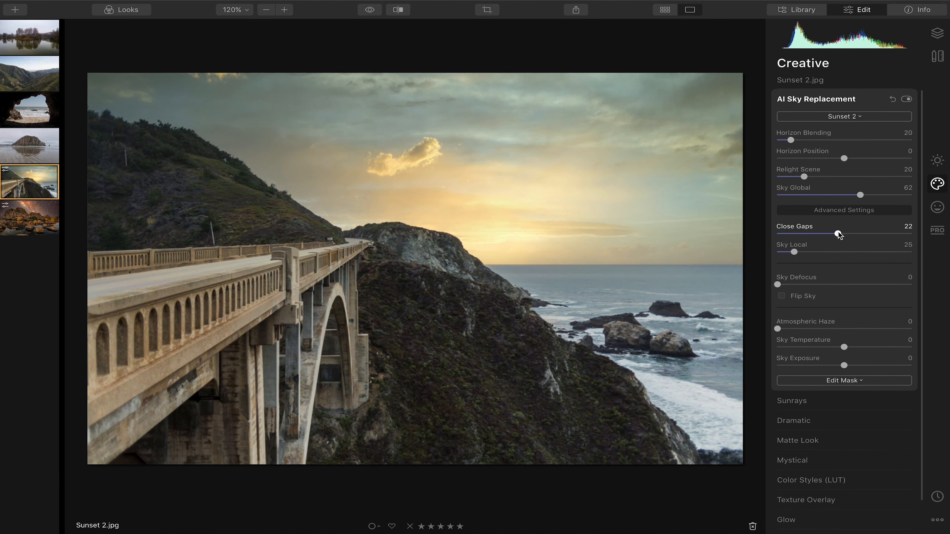
{"action": "left_click_drag", "start_coordinate": [790, 140], "coordinate": [815, 140]}
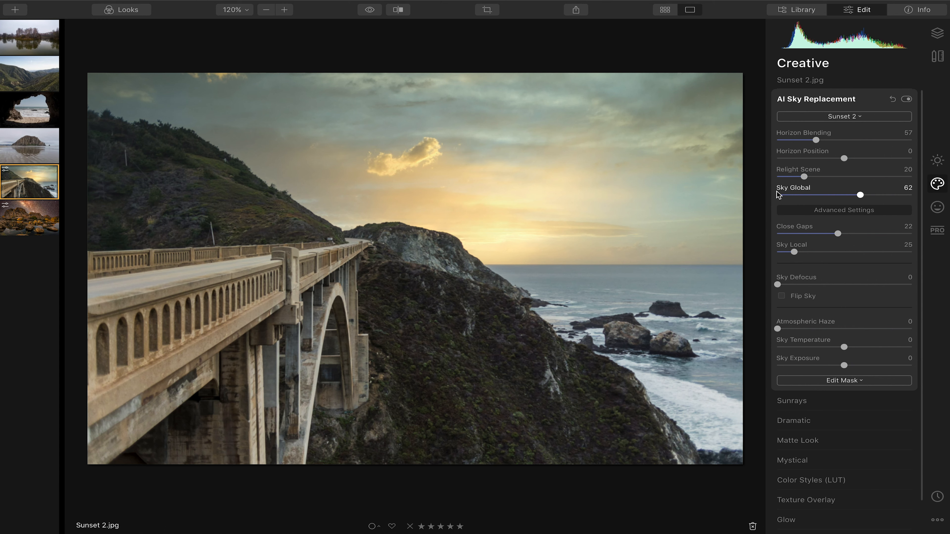
{"action": "left_click_drag", "start_coordinate": [804, 177], "coordinate": [852, 176]}
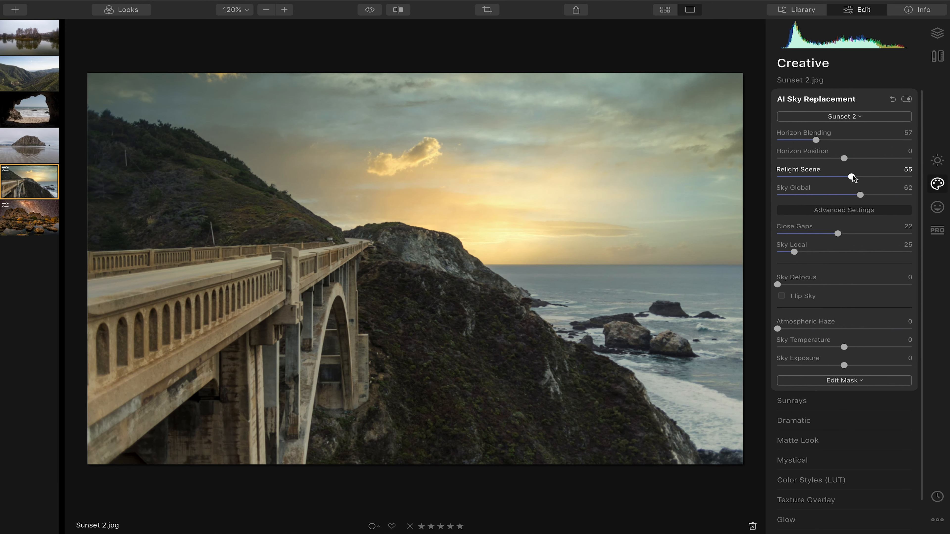
{"action": "left_click_drag", "start_coordinate": [845, 347], "coordinate": [858, 348]}
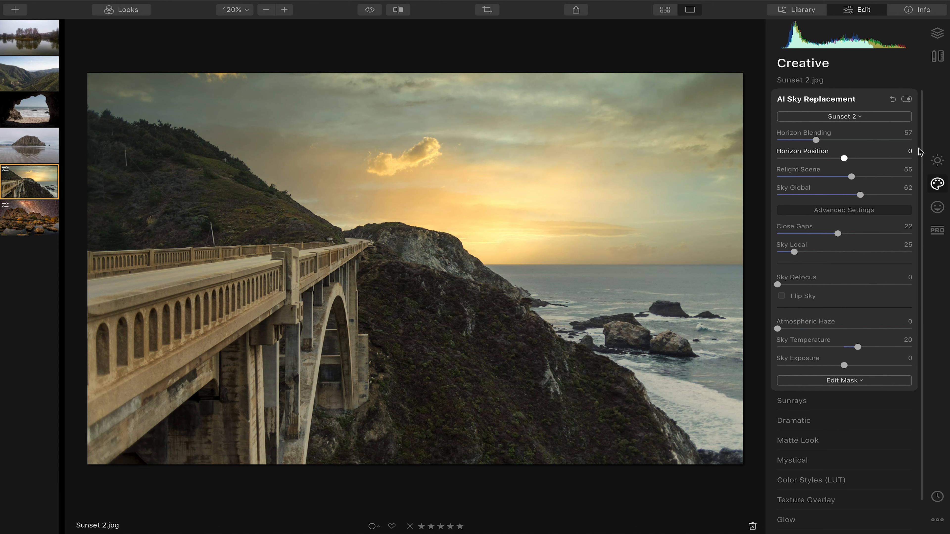
Set the bridge photo's Golden Hour to 20, AI Accent to 20, Exposure to 0,49 and Smart Contrast to 19
{"action": "left_click", "coordinate": [937, 165]}
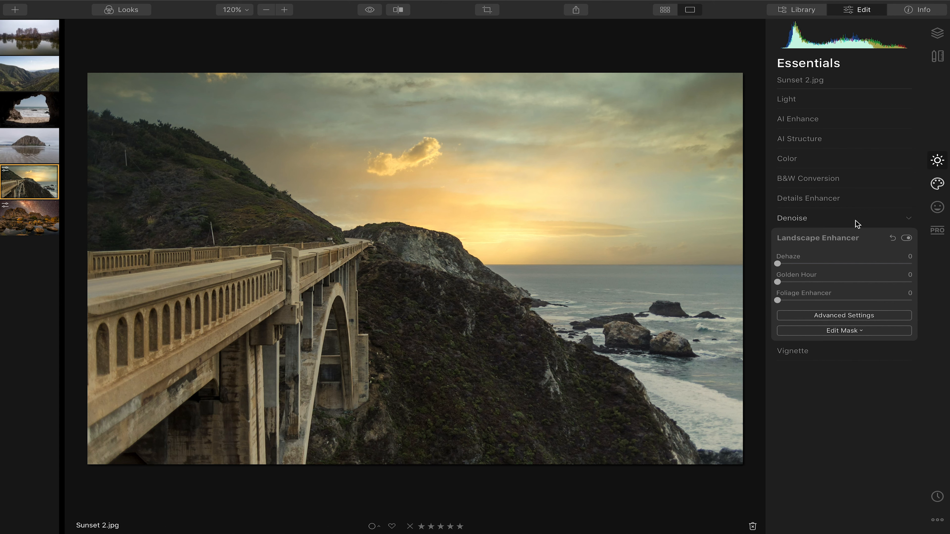
{"action": "left_click_drag", "start_coordinate": [799, 279], "coordinate": [806, 280]}
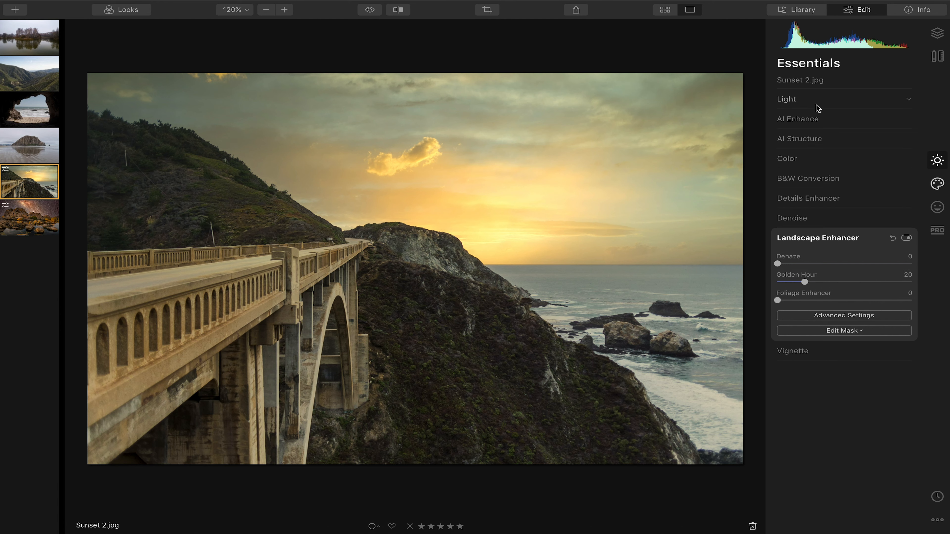
{"action": "left_click", "coordinate": [817, 119]}
{"action": "left_click", "coordinate": [810, 146]}
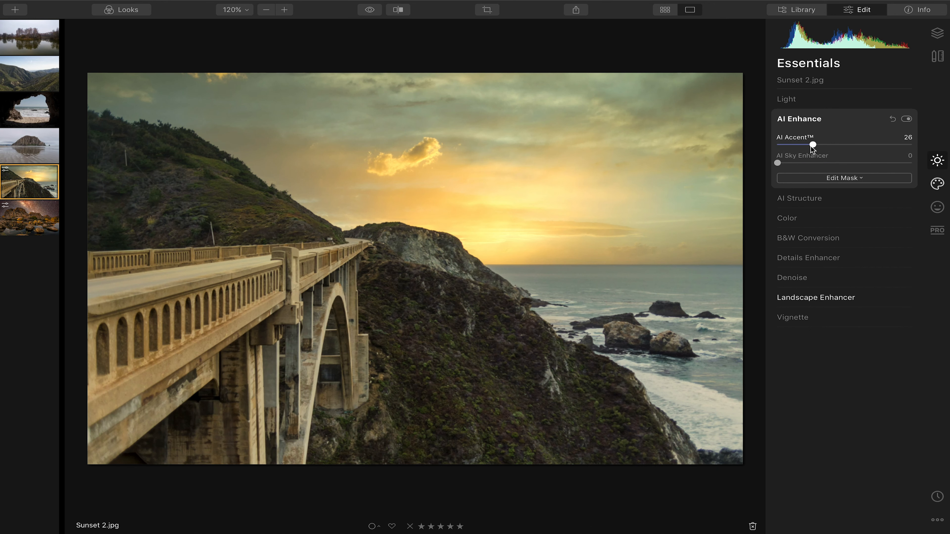
{"action": "left_click_drag", "start_coordinate": [810, 145], "coordinate": [802, 146]}
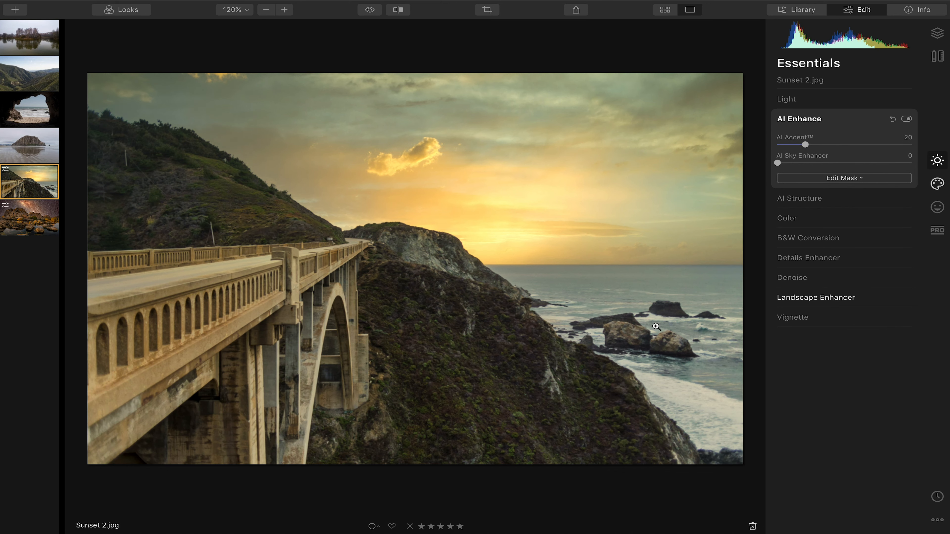
{"action": "left_click", "coordinate": [797, 99]}
{"action": "left_click_drag", "start_coordinate": [844, 193], "coordinate": [858, 212]}
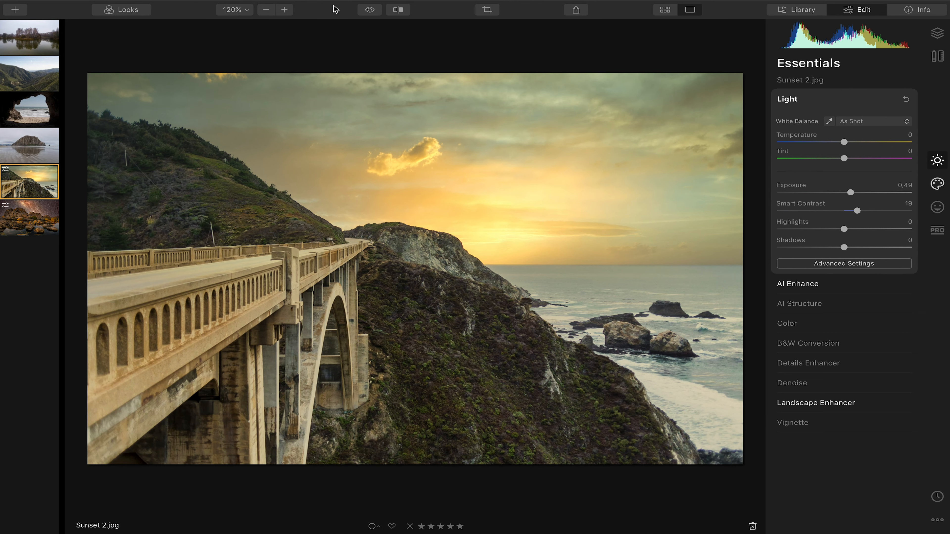
Compare the edited bridge photo with its original several times
{"action": "left_click", "coordinate": [371, 10]}
{"action": "left_click", "coordinate": [372, 11]}
{"action": "left_click", "coordinate": [371, 11]}
{"action": "left_click", "coordinate": [371, 11]}
{"action": "left_click", "coordinate": [371, 12]}
{"action": "left_click", "coordinate": [371, 11]}
{"action": "left_click", "coordinate": [370, 10]}
{"action": "left_click", "coordinate": [370, 10]}
Open the sea rock photo Dramatic Sunset 2.jpg and replace its sky with Dramatic Sunset 2
{"action": "left_click", "coordinate": [30, 145]}
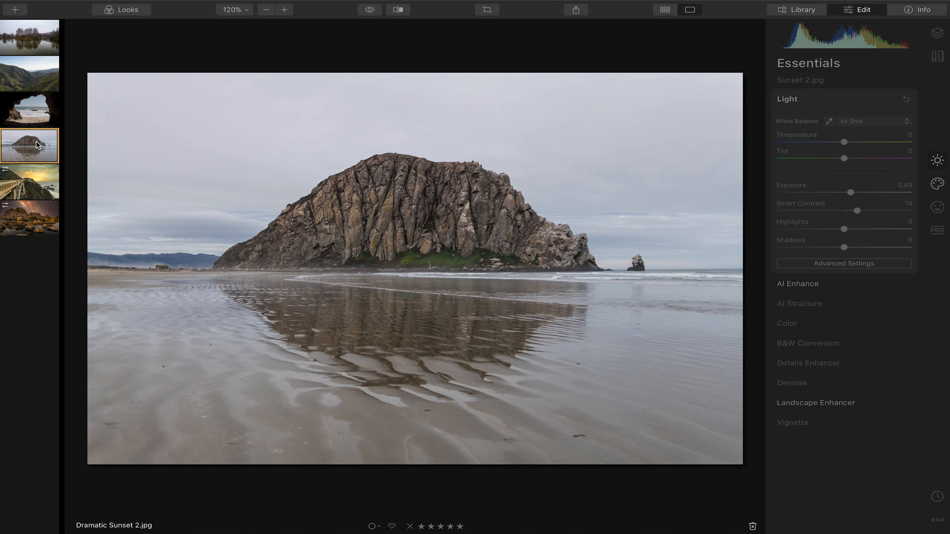
{"action": "left_click", "coordinate": [938, 183]}
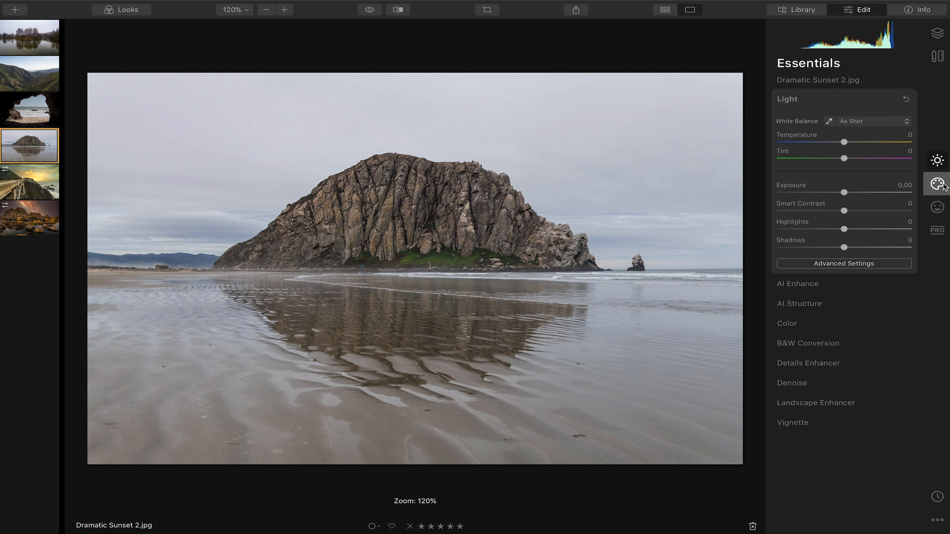
{"action": "left_click", "coordinate": [812, 119]}
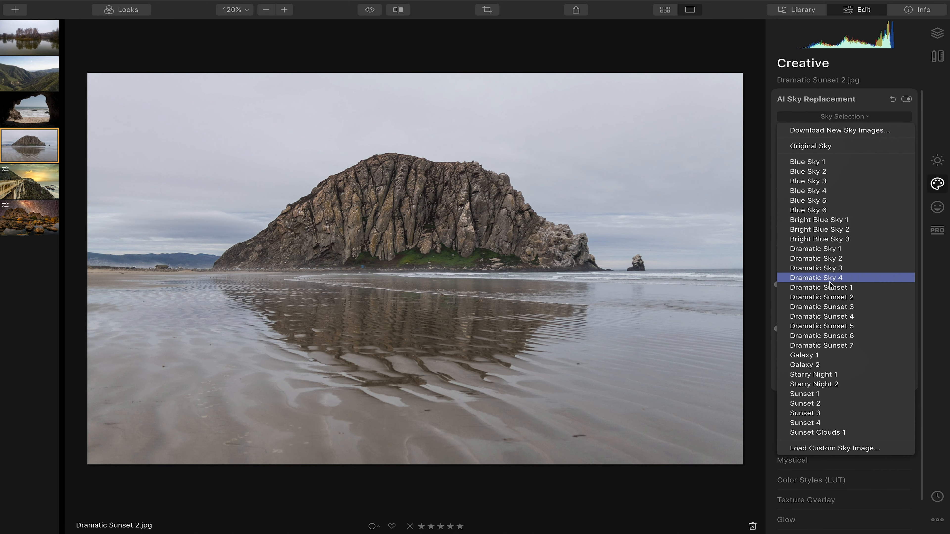
{"action": "left_click", "coordinate": [831, 298]}
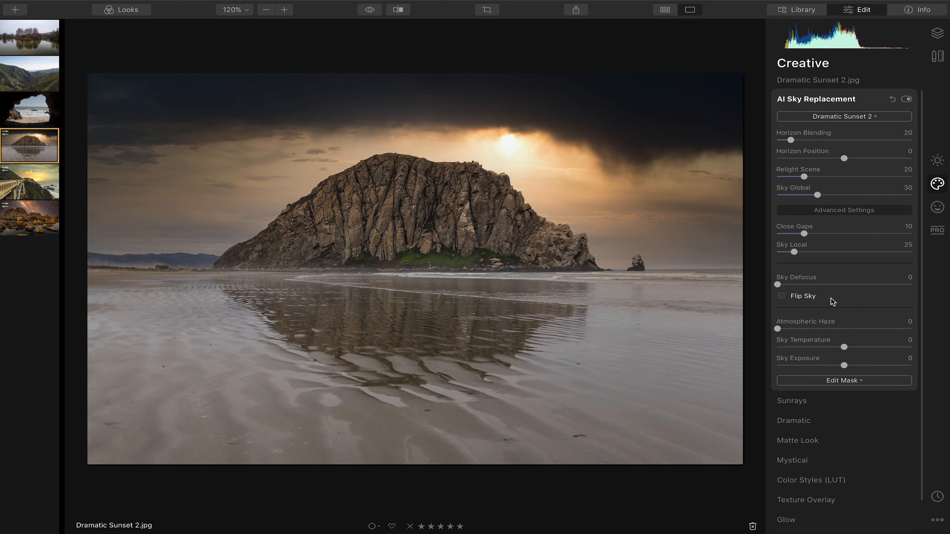
Set the dramatic sunset sky's Relight Scene to 70 and Sky Temperature to 28
{"action": "left_click_drag", "start_coordinate": [833, 183], "coordinate": [873, 178]}
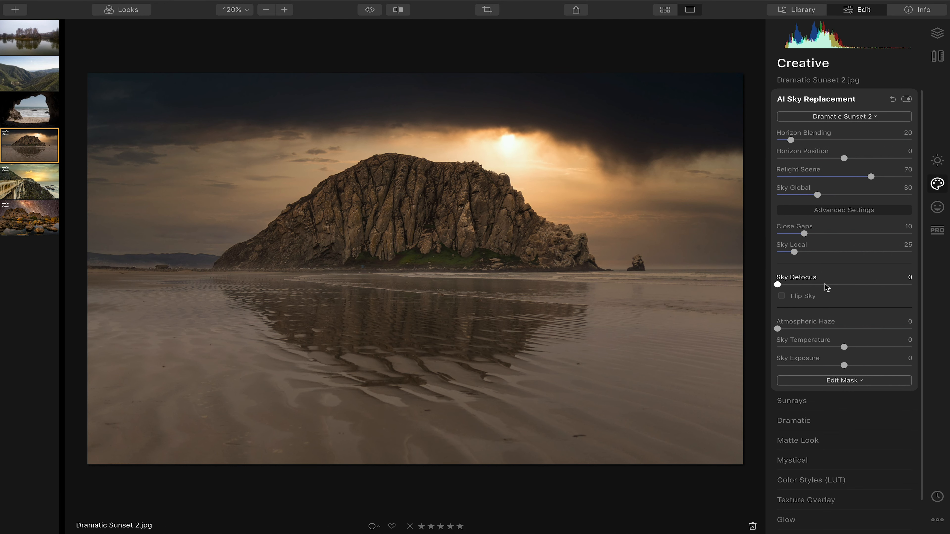
{"action": "left_click", "coordinate": [863, 348]}
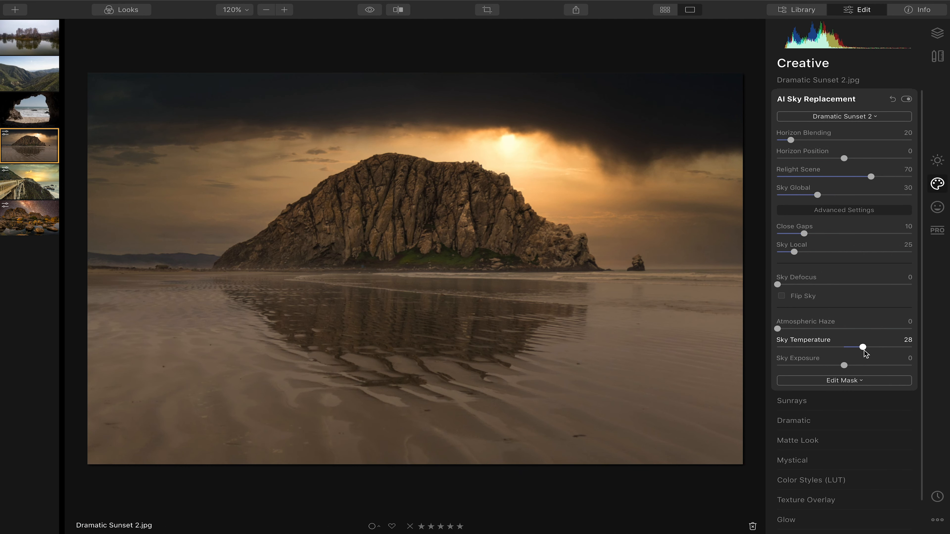
{"action": "left_click_drag", "start_coordinate": [863, 351], "coordinate": [862, 350]}
Set the sea rock photo's Exposure to 0,64 and AI Accent to 30, and compare it with the original
{"action": "left_click", "coordinate": [932, 165]}
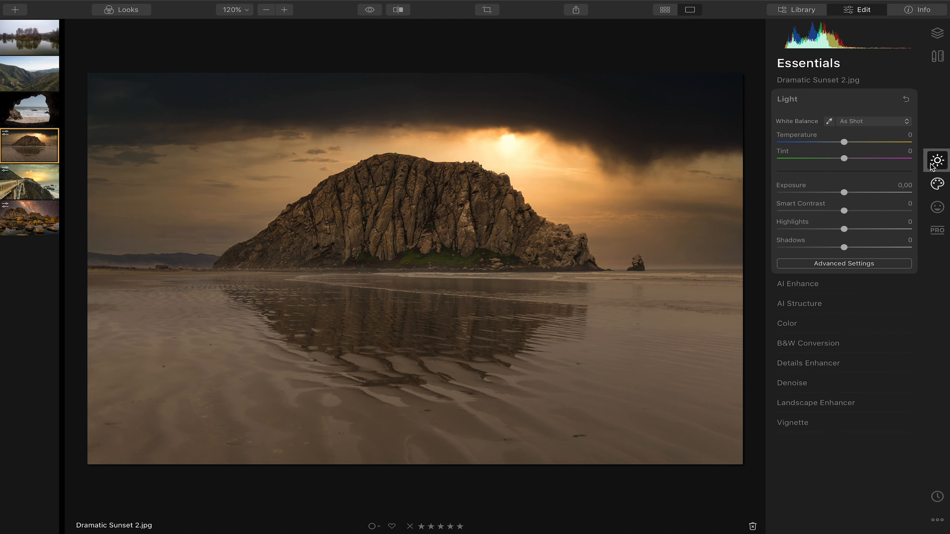
{"action": "left_click_drag", "start_coordinate": [844, 192], "coordinate": [851, 193]}
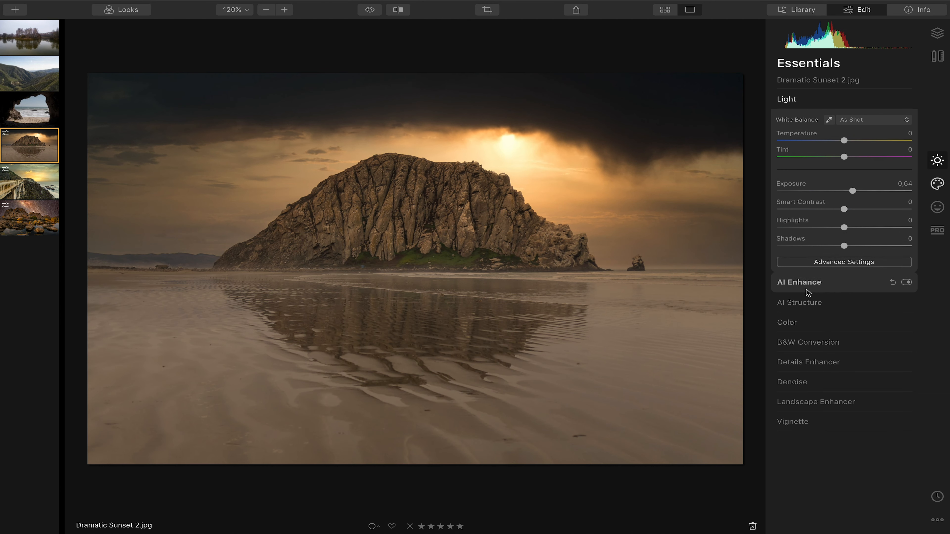
{"action": "left_click", "coordinate": [836, 285]}
{"action": "left_click", "coordinate": [809, 144]}
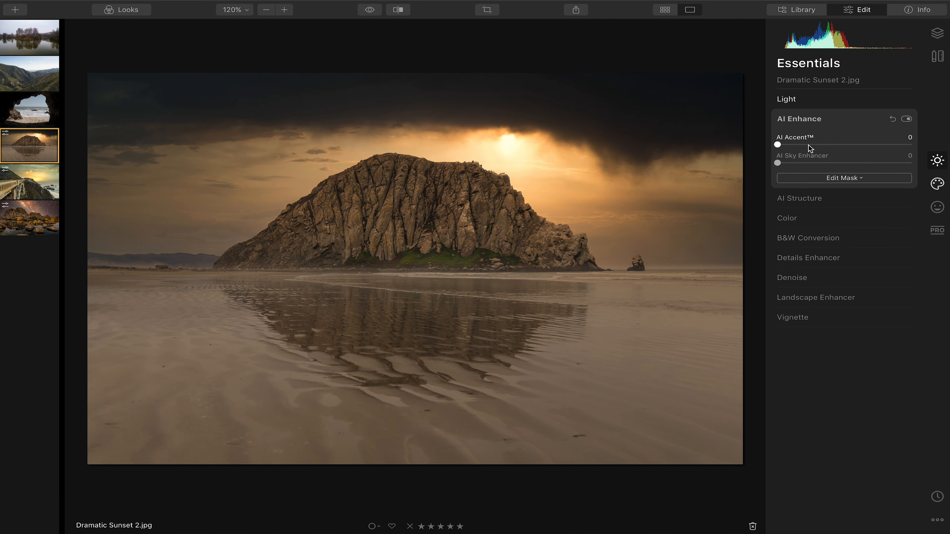
{"action": "left_click_drag", "start_coordinate": [812, 145], "coordinate": [816, 146]}
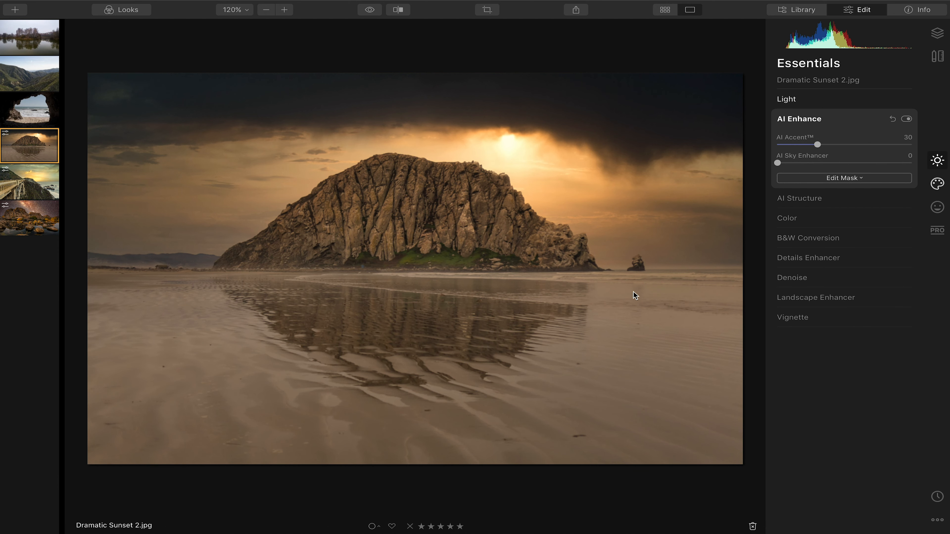
{"action": "left_click", "coordinate": [367, 10]}
{"action": "left_click", "coordinate": [366, 10]}
{"action": "left_click", "coordinate": [367, 10]}
Open the sea cave photo Bright Blue Sky 1.jpg and replace its sky with Bright Blue Sky 1
{"action": "left_click", "coordinate": [37, 103]}
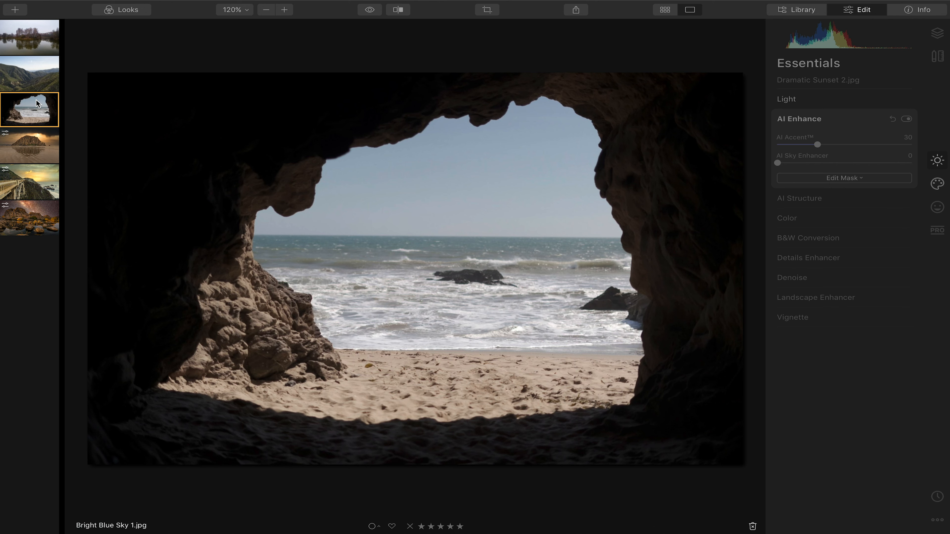
{"action": "left_click", "coordinate": [935, 183]}
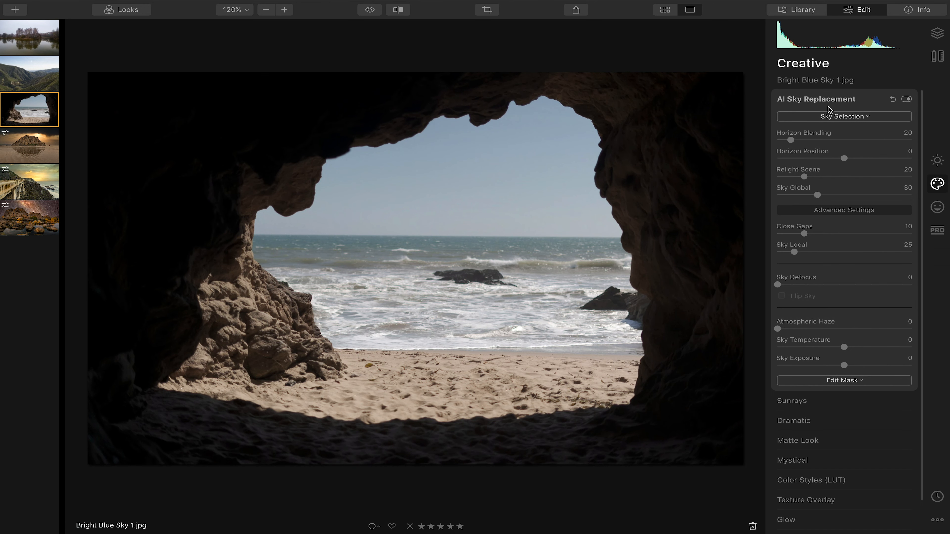
{"action": "left_click", "coordinate": [837, 117]}
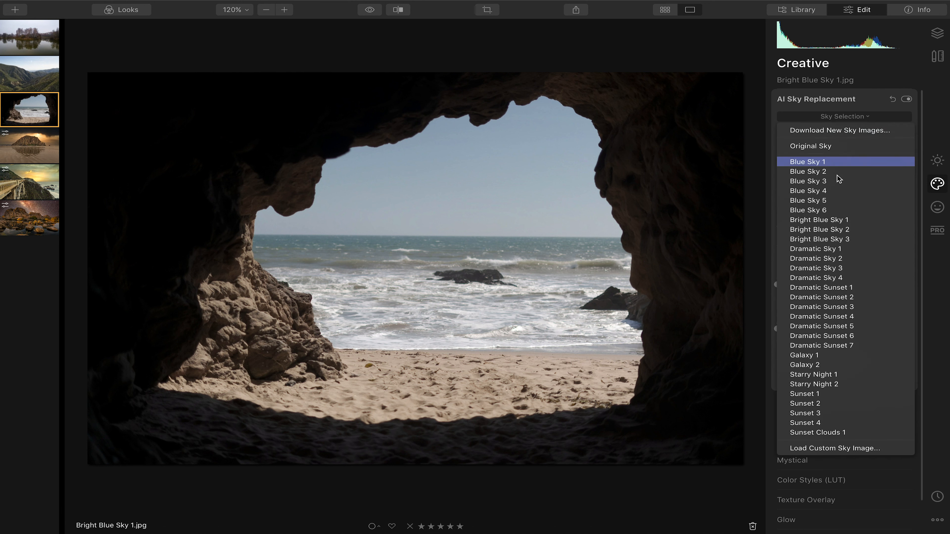
{"action": "left_click", "coordinate": [842, 223]}
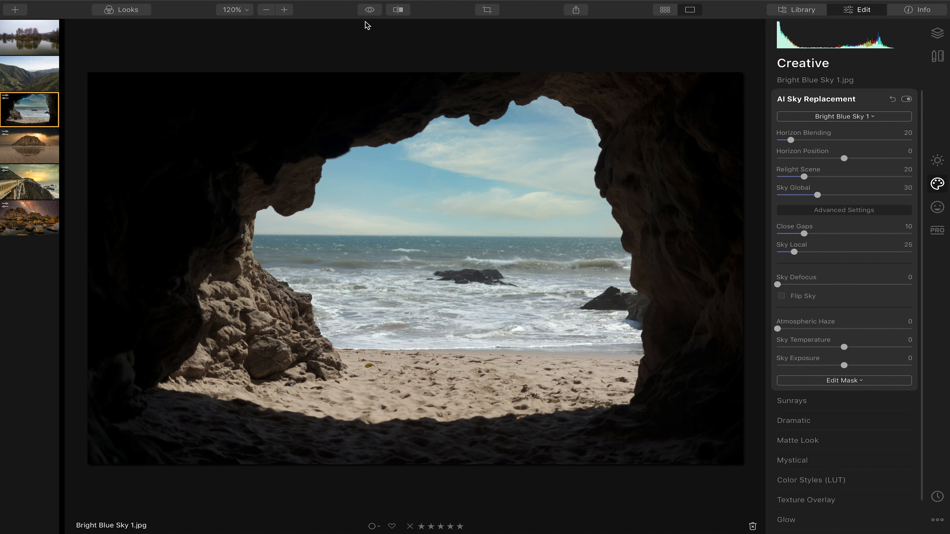
Compare the sea cave photo's replaced sky with the original several times
{"action": "left_click", "coordinate": [368, 12]}
{"action": "left_click", "coordinate": [368, 12]}
{"action": "left_click", "coordinate": [368, 12]}
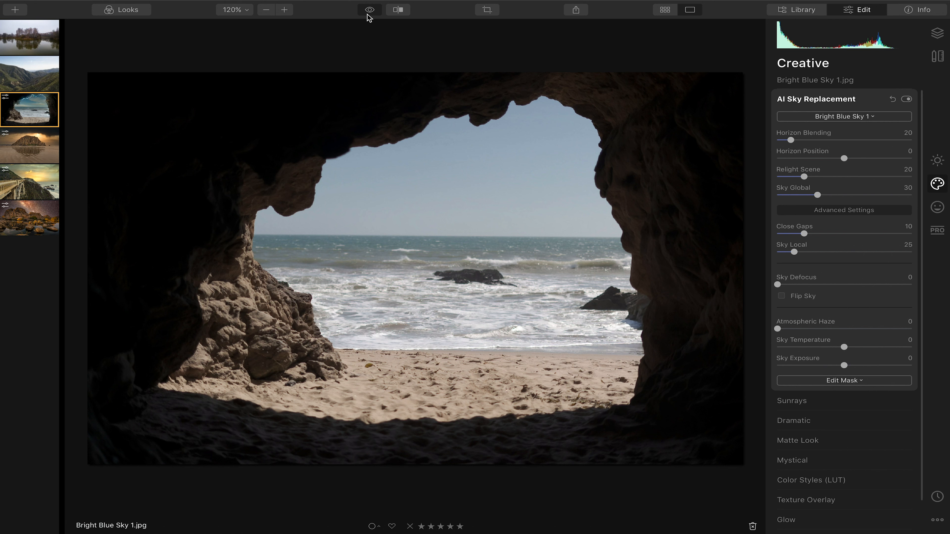
{"action": "left_click", "coordinate": [368, 15]}
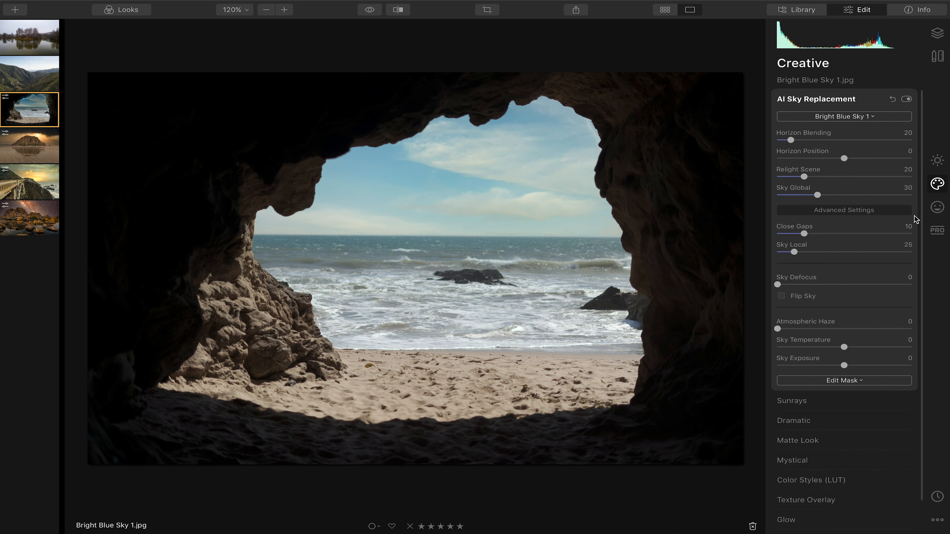
Set the sea cave photo's AI Accent to 39 and its Shadows to 35
{"action": "left_click", "coordinate": [937, 160]}
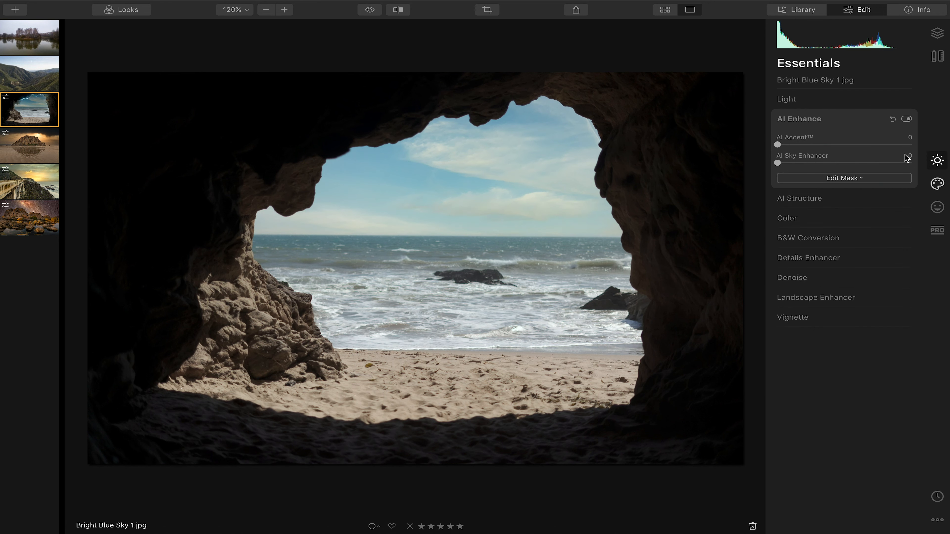
{"action": "left_click", "coordinate": [825, 145]}
{"action": "left_click_drag", "start_coordinate": [826, 145], "coordinate": [828, 146]}
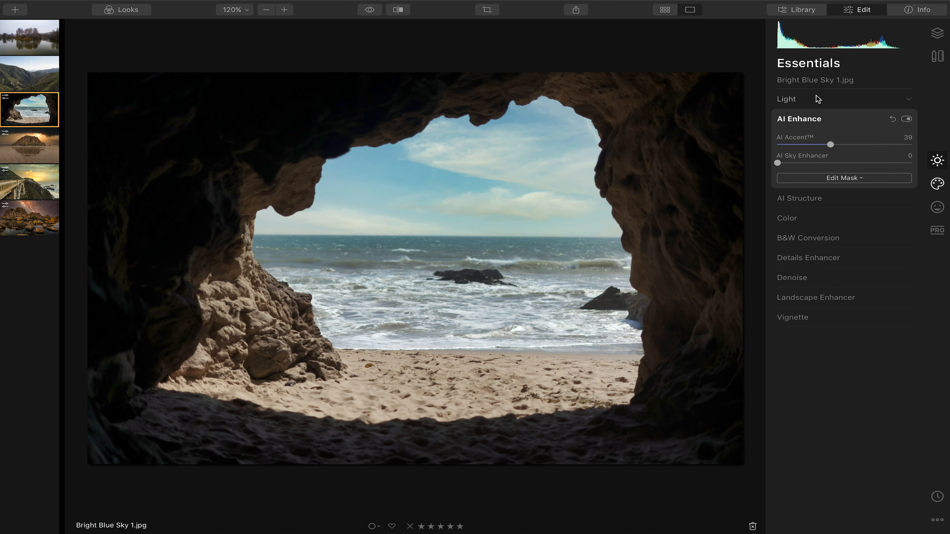
{"action": "left_click", "coordinate": [804, 98]}
{"action": "left_click", "coordinate": [862, 248]}
{"action": "left_click_drag", "start_coordinate": [864, 247], "coordinate": [872, 248]}
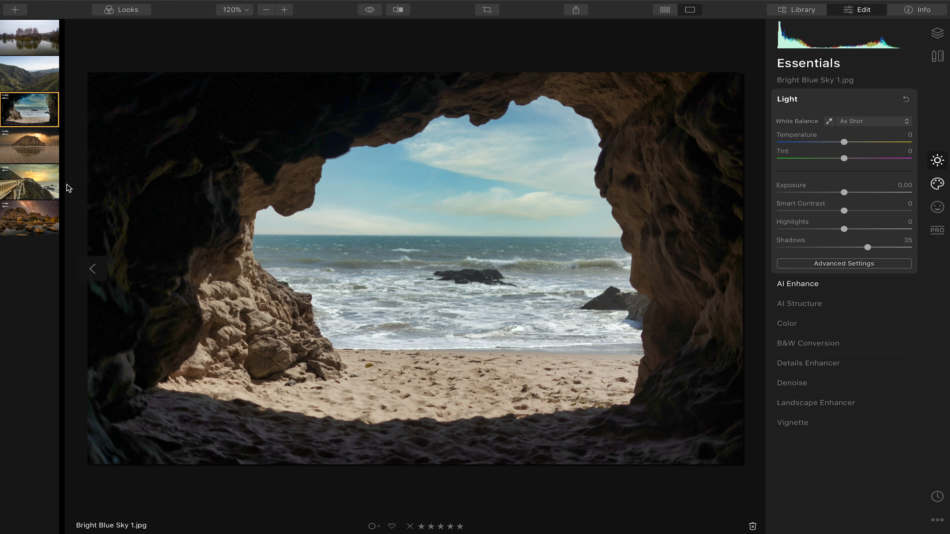
Open the valley photo Santa Rosa Sunset.jpg and load Santa Rosa Sunset.jpg from the California Sunsets folder as its custom sky
{"action": "left_click", "coordinate": [22, 65]}
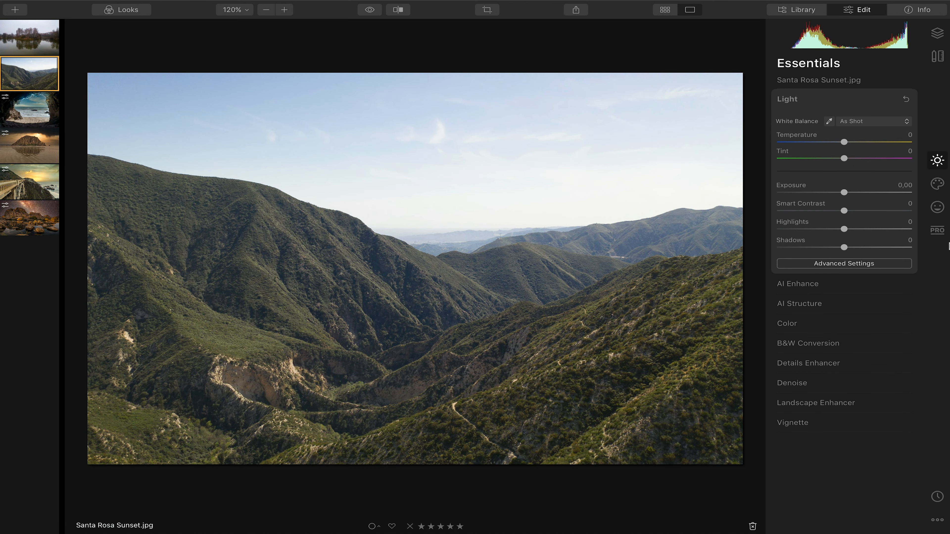
{"action": "left_click", "coordinate": [944, 184]}
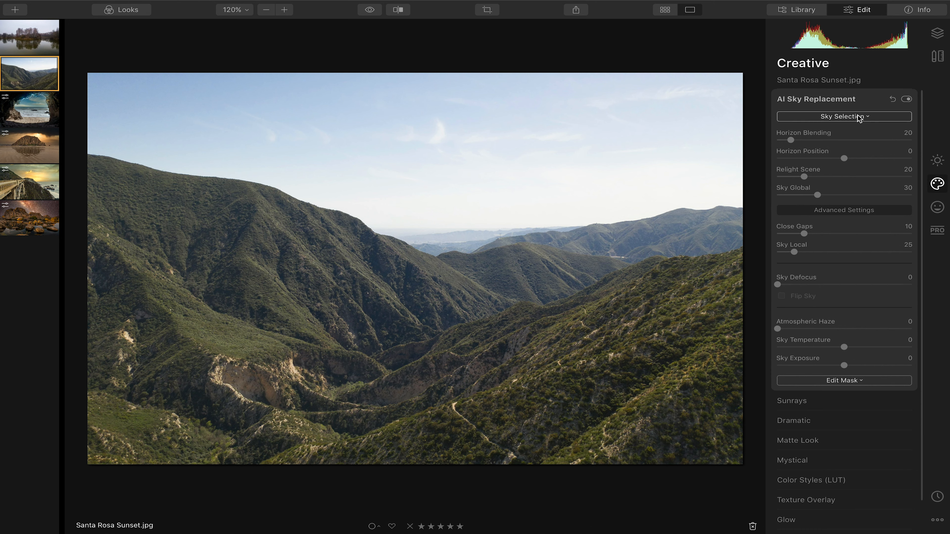
{"action": "left_click", "coordinate": [859, 117]}
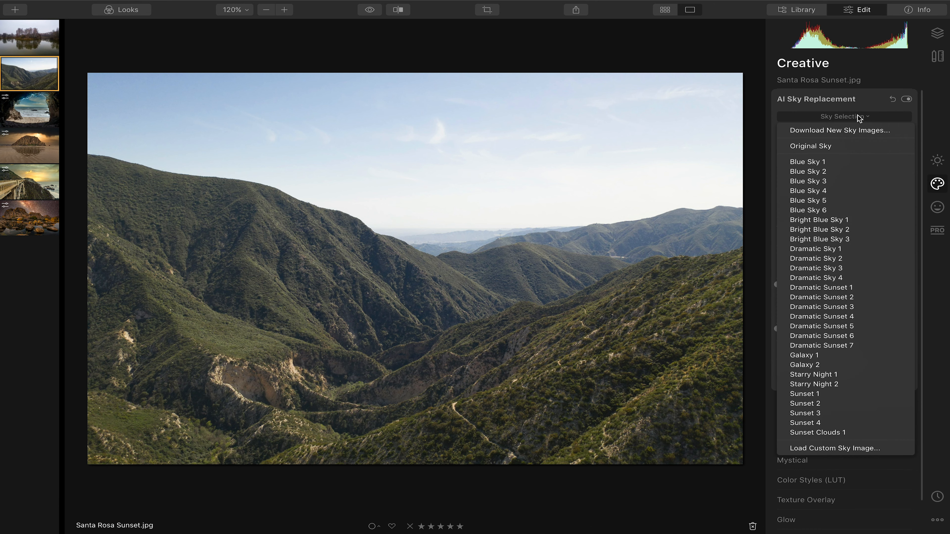
{"action": "left_click", "coordinate": [837, 448]}
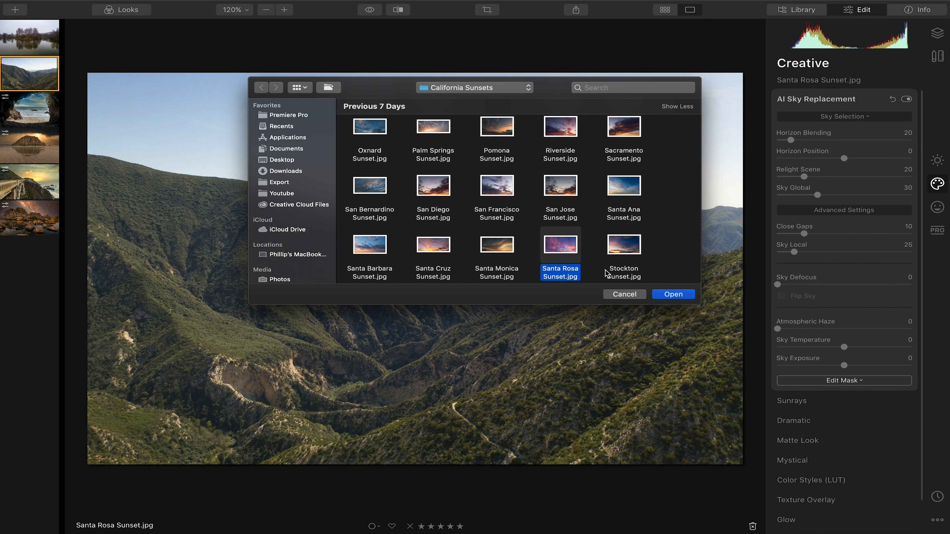
{"action": "left_click", "coordinate": [673, 295]}
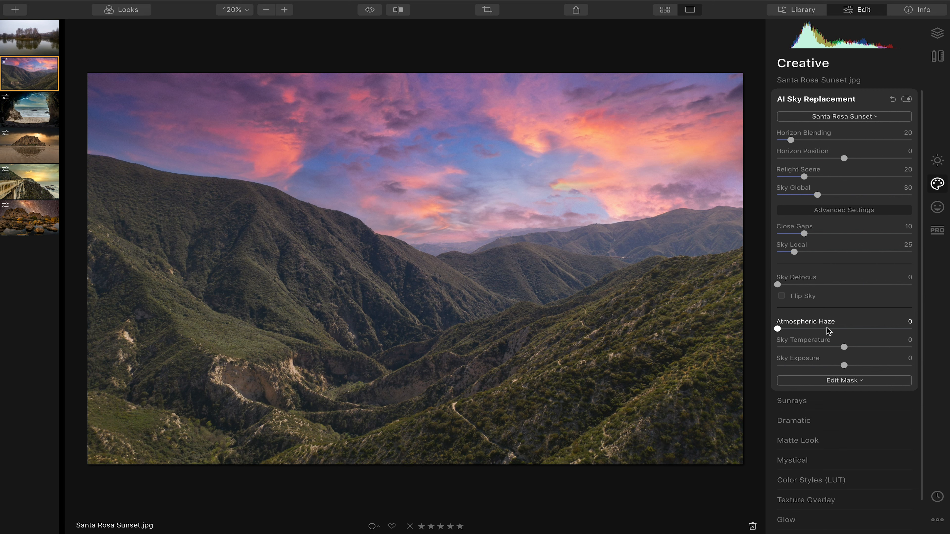
Set the valley photo's Sky Temperature to -28, Sky Exposure to -20 and Relight Scene to 47
{"action": "left_click", "coordinate": [828, 349]}
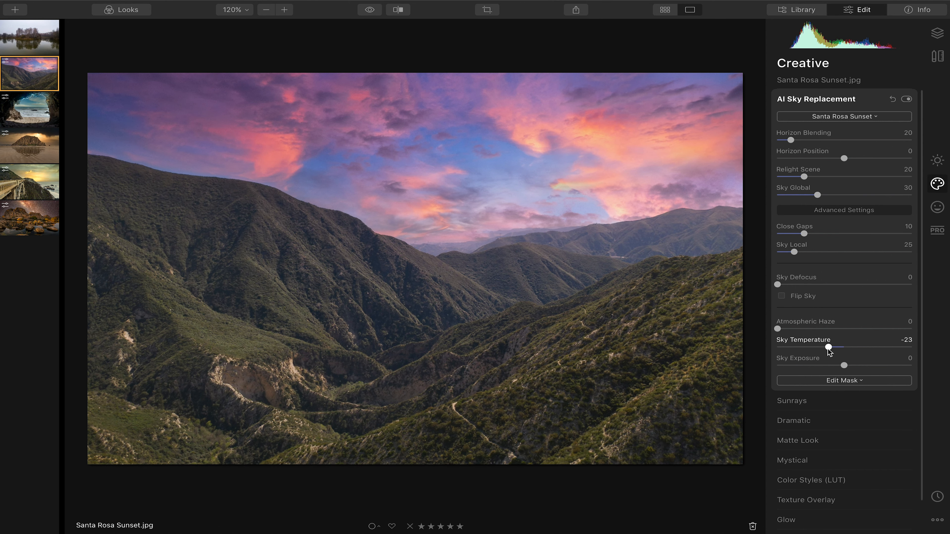
{"action": "left_click_drag", "start_coordinate": [828, 349], "coordinate": [825, 349]}
{"action": "left_click", "coordinate": [830, 366]}
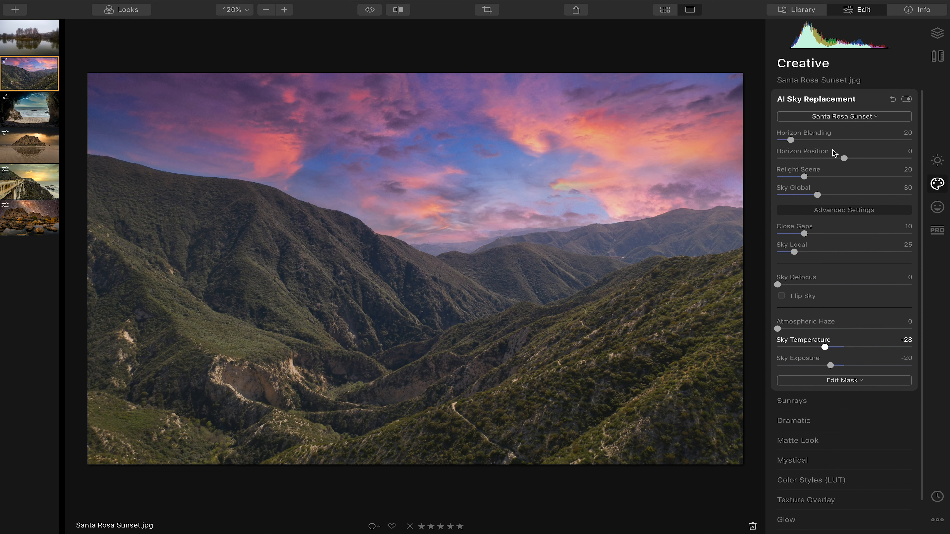
{"action": "left_click", "coordinate": [823, 177]}
{"action": "left_click_drag", "start_coordinate": [825, 178], "coordinate": [841, 177]}
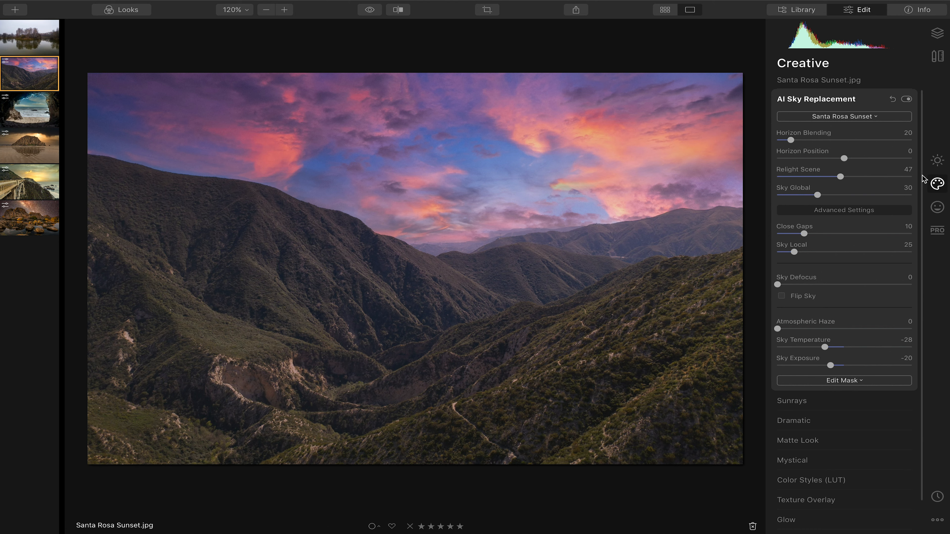
Set the valley photo's AI Accent to 30 and its Smart Contrast to 30
{"action": "left_click", "coordinate": [938, 160]}
{"action": "left_click", "coordinate": [804, 292]}
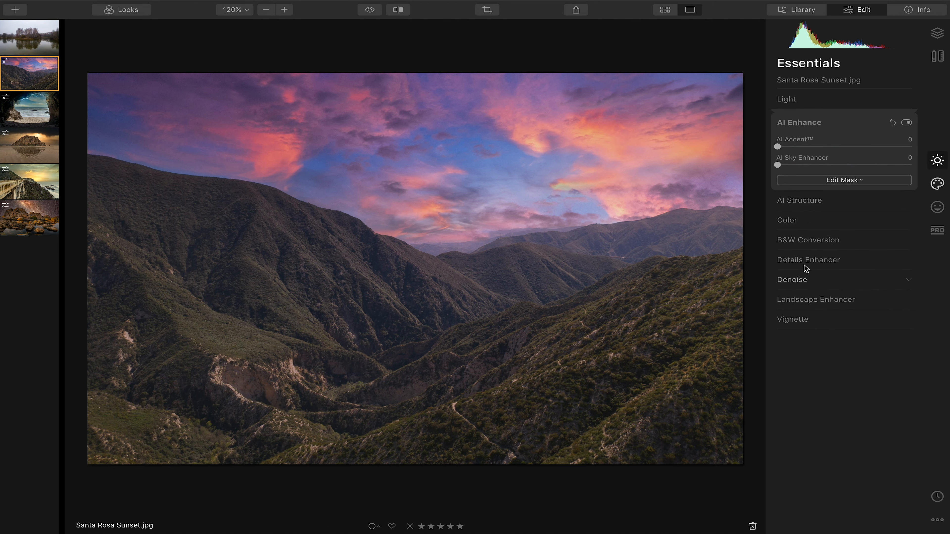
{"action": "left_click", "coordinate": [817, 144]}
{"action": "left_click_drag", "start_coordinate": [817, 144], "coordinate": [816, 145]}
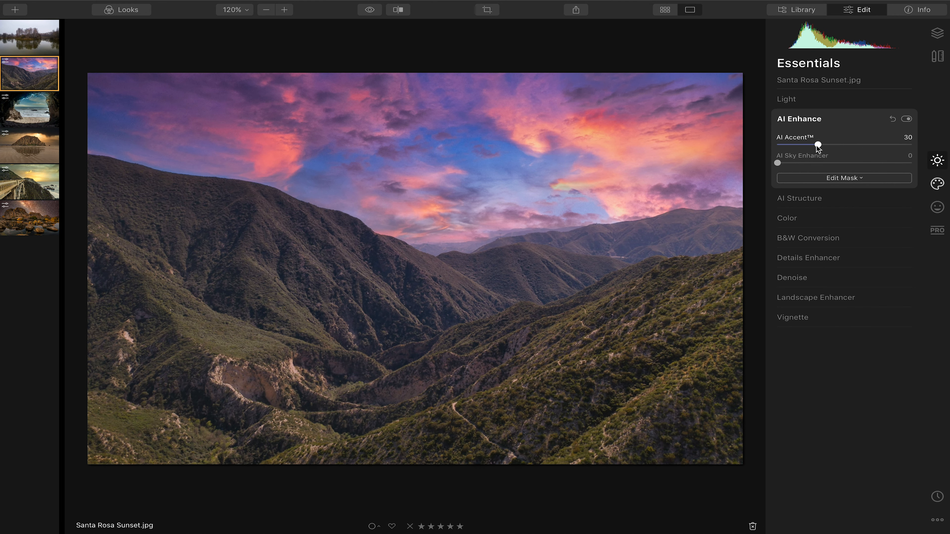
{"action": "left_click", "coordinate": [826, 104]}
{"action": "left_click", "coordinate": [865, 211]}
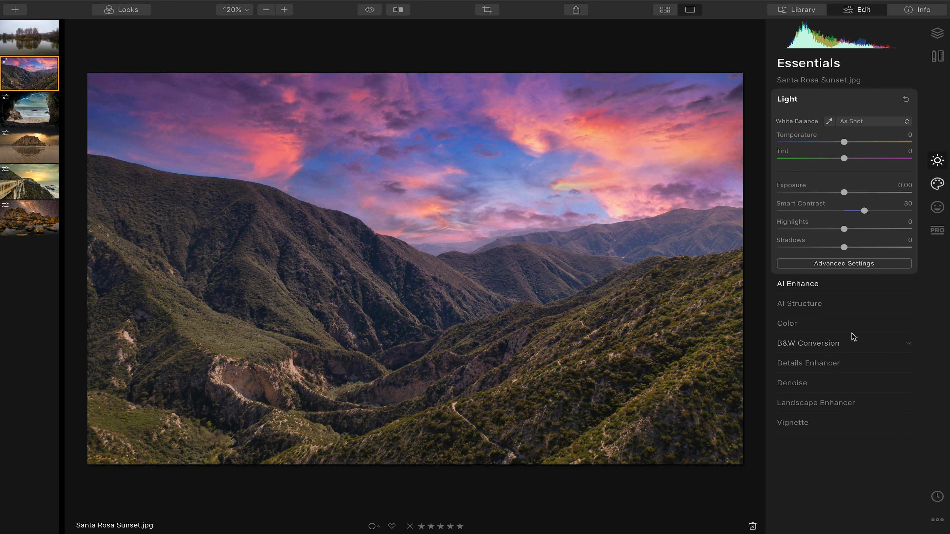
In the Landscape Enhancer, set the valley photo's Foliage Enhancer to 26 and Dehaze to 21
{"action": "left_click", "coordinate": [809, 403]}
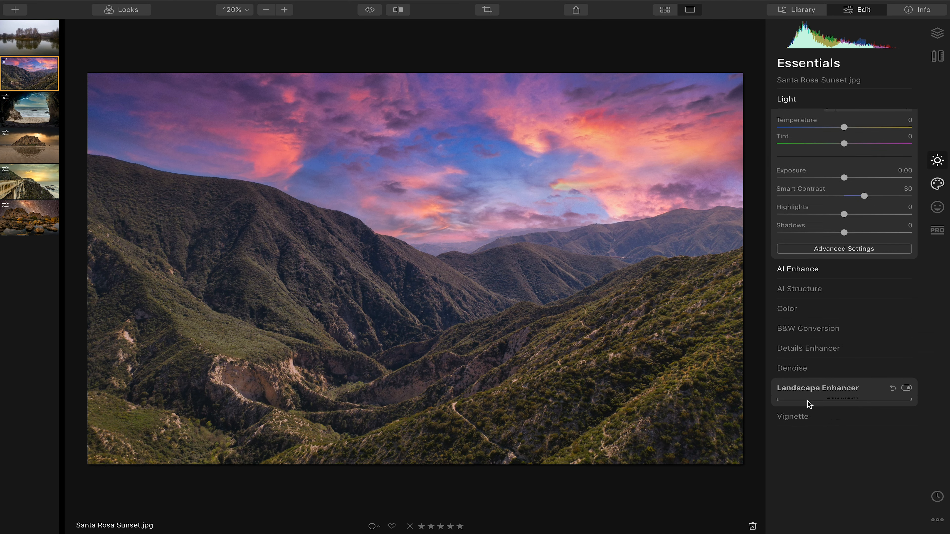
{"action": "left_click", "coordinate": [813, 301]}
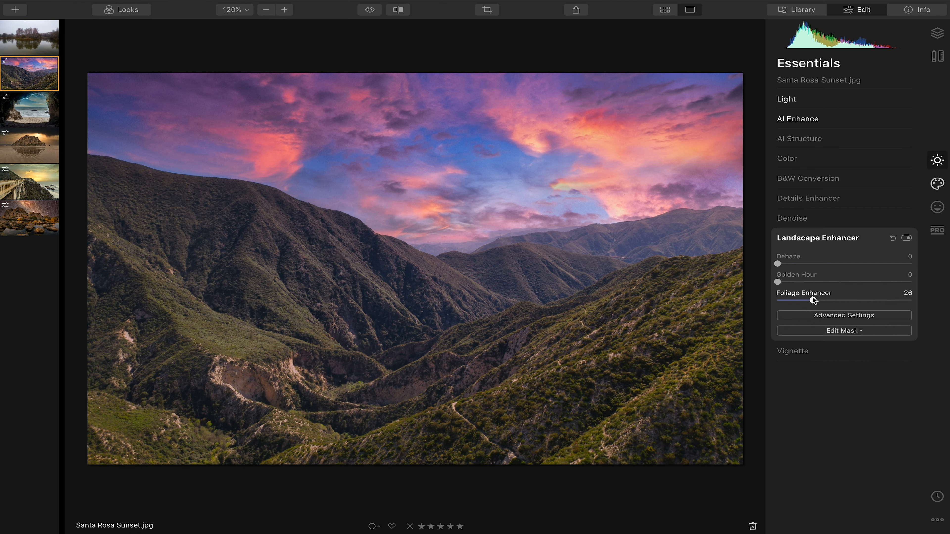
{"action": "left_click", "coordinate": [803, 263]}
{"action": "mouse_move", "coordinate": [801, 261]}
{"action": "left_mouse_down"}
{"action": "mouse_move", "coordinate": [811, 262]}
{"action": "mouse_move", "coordinate": [803, 262]}
{"action": "left_mouse_up"}
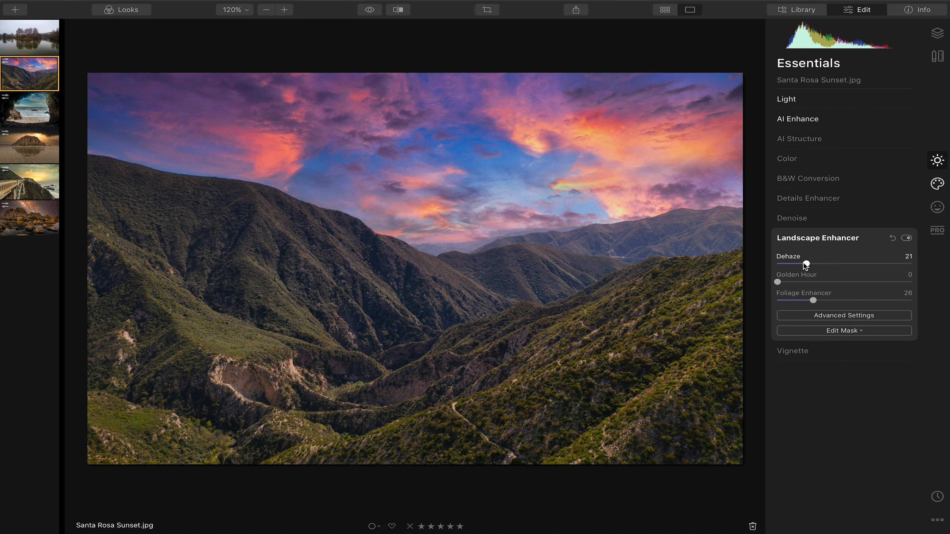
Reduce the valley photo's overall color Saturation to slightly below -20
{"action": "left_click", "coordinate": [807, 159]}
{"action": "left_click", "coordinate": [830, 184]}
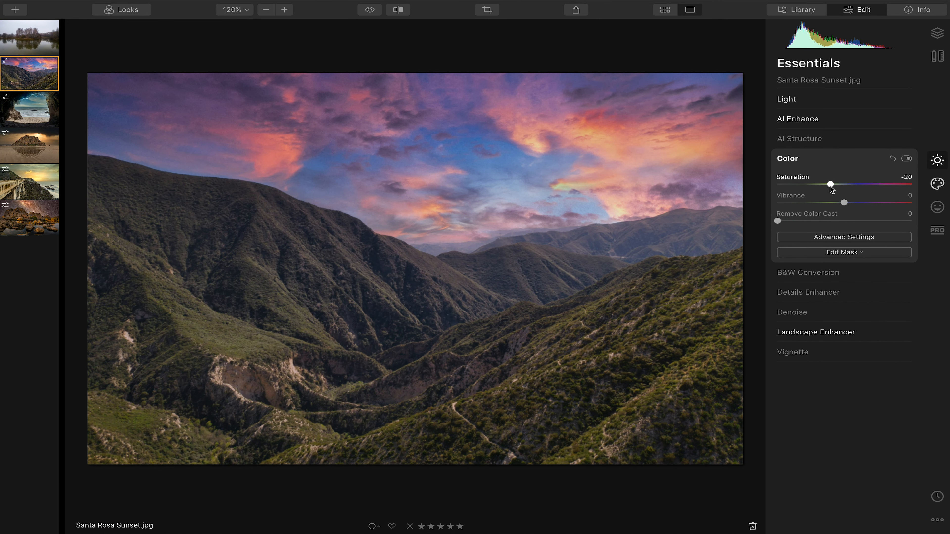
{"action": "left_click_drag", "start_coordinate": [830, 186], "coordinate": [828, 186]}
Open the lake photo, load Santa Monica Sunset.jpg from the California Sunsets folder as its custom sky, and compare it with the original
{"action": "left_click", "coordinate": [36, 44]}
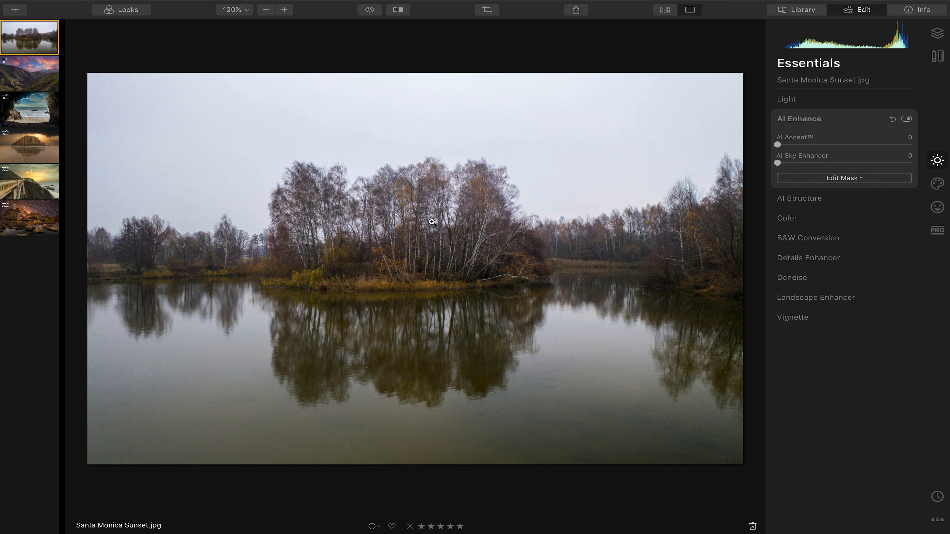
{"action": "left_click", "coordinate": [937, 187]}
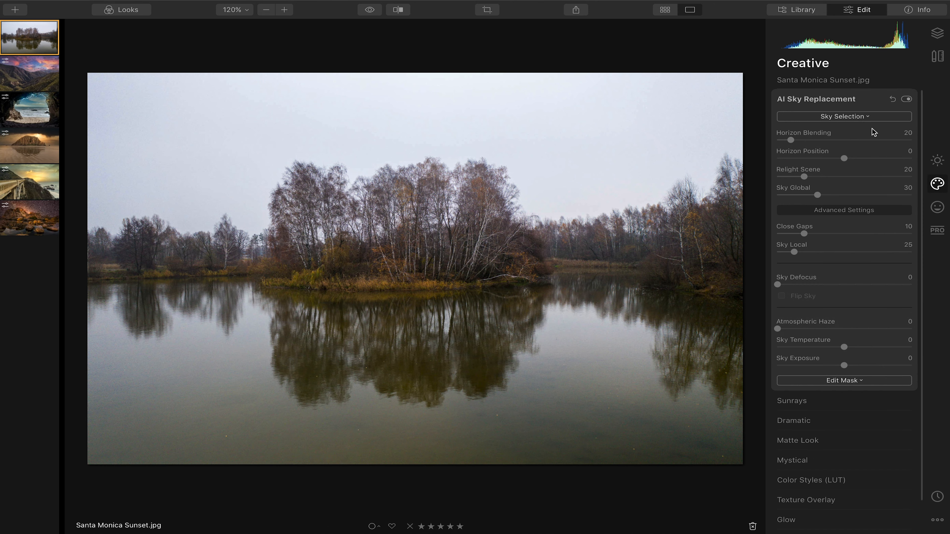
{"action": "left_click", "coordinate": [868, 119]}
{"action": "left_click", "coordinate": [825, 447]}
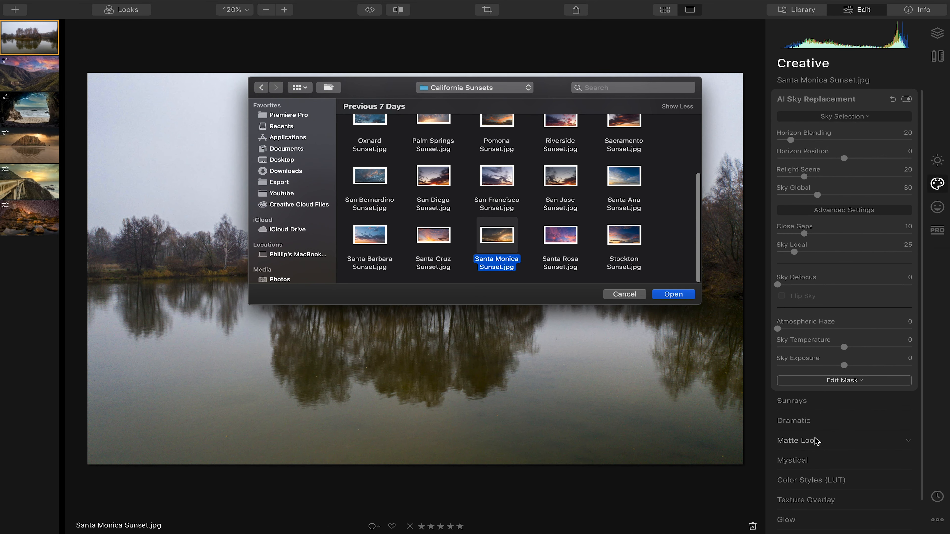
{"action": "left_click", "coordinate": [666, 295]}
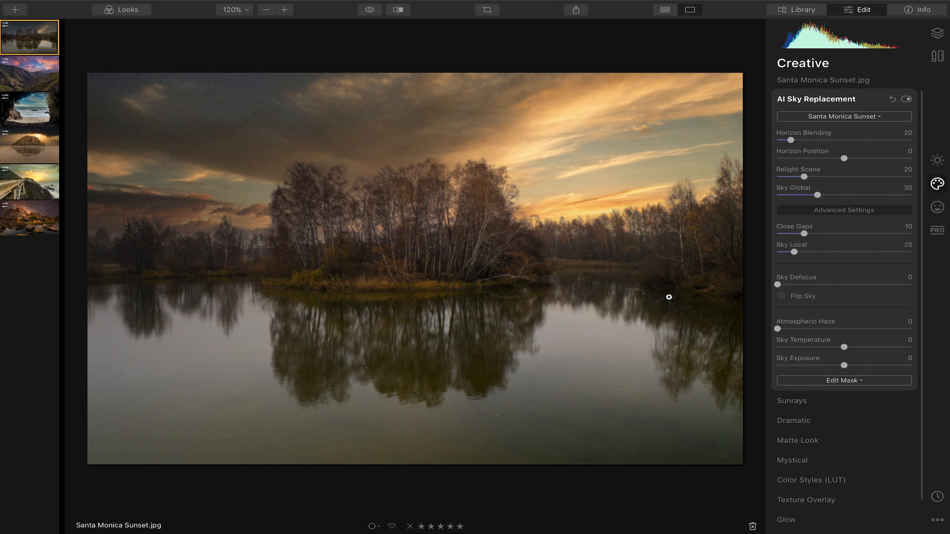
{"action": "left_click", "coordinate": [365, 9]}
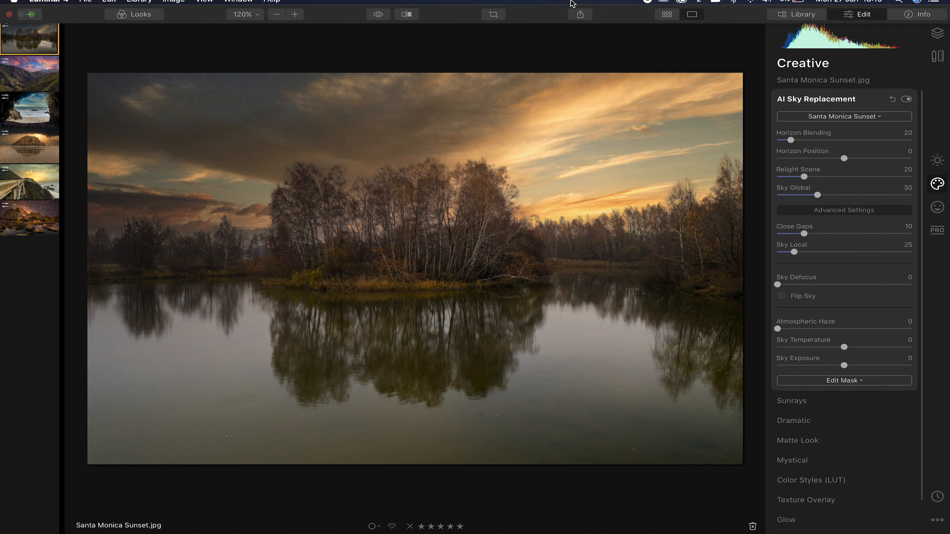
Add the sunset sky picture Santa Monica Sunset.jpg as a new image layer above the lake photo
{"action": "left_click", "coordinate": [937, 34]}
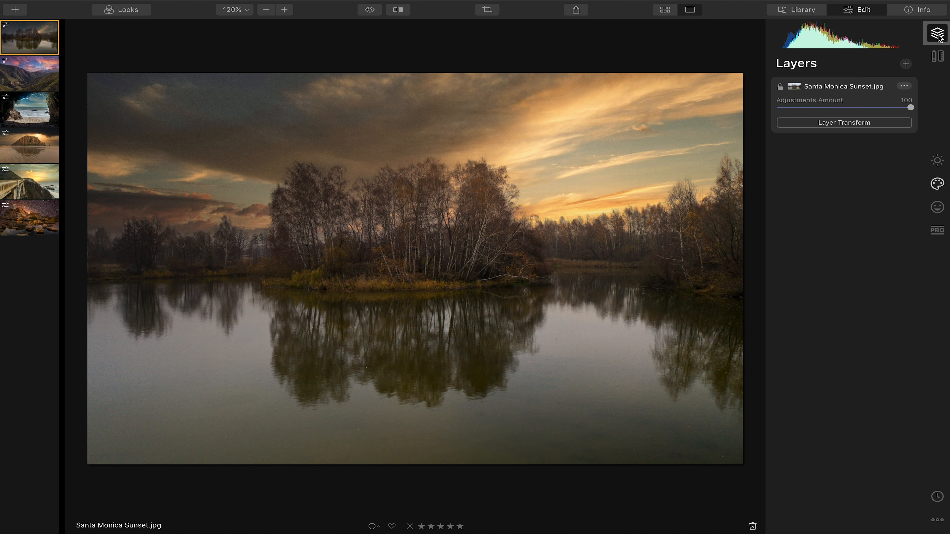
{"action": "left_click", "coordinate": [906, 65]}
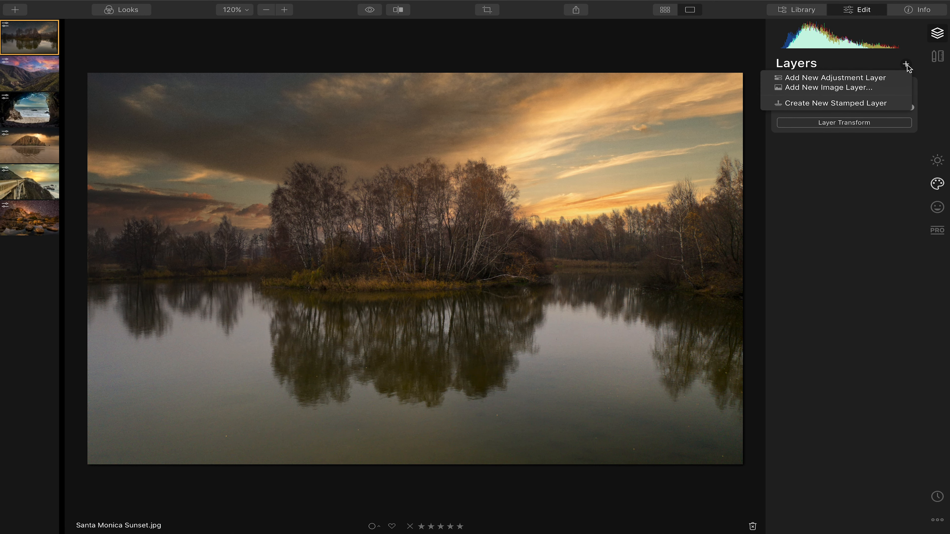
{"action": "left_click", "coordinate": [845, 88]}
{"action": "left_click", "coordinate": [660, 294]}
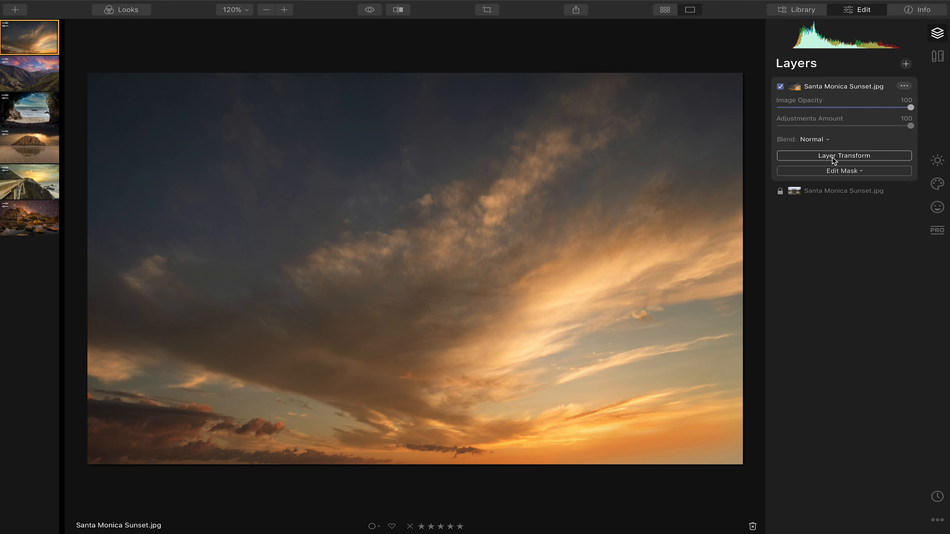
Flip the sky image layer vertically and move it down so it covers the lake from about the shoreline
{"action": "left_click", "coordinate": [832, 157]}
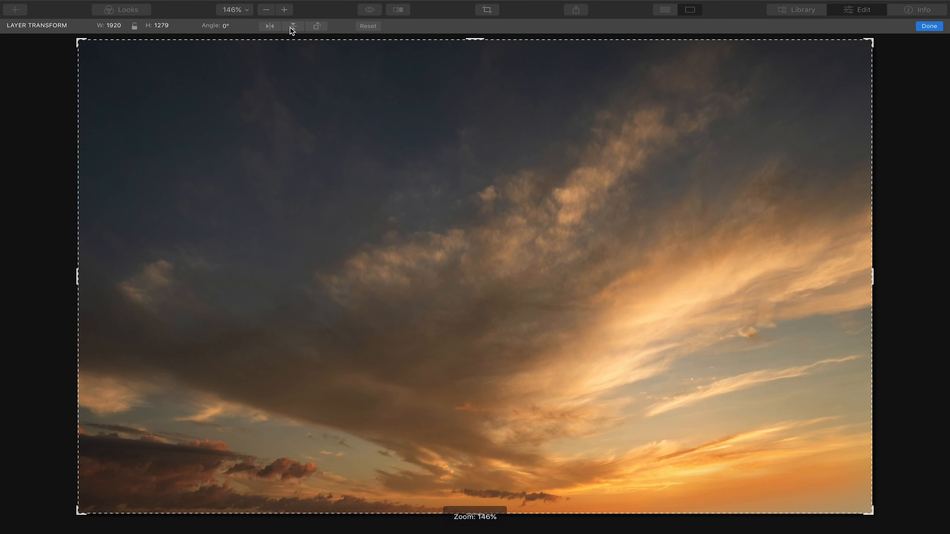
{"action": "left_click", "coordinate": [290, 26]}
{"action": "left_click_drag", "start_coordinate": [570, 184], "coordinate": [570, 427]}
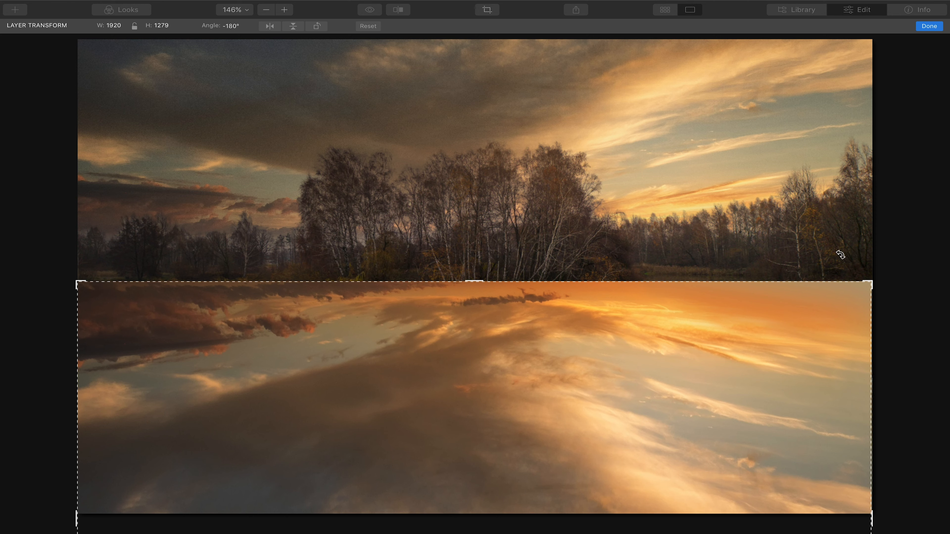
{"action": "left_click", "coordinate": [929, 26]}
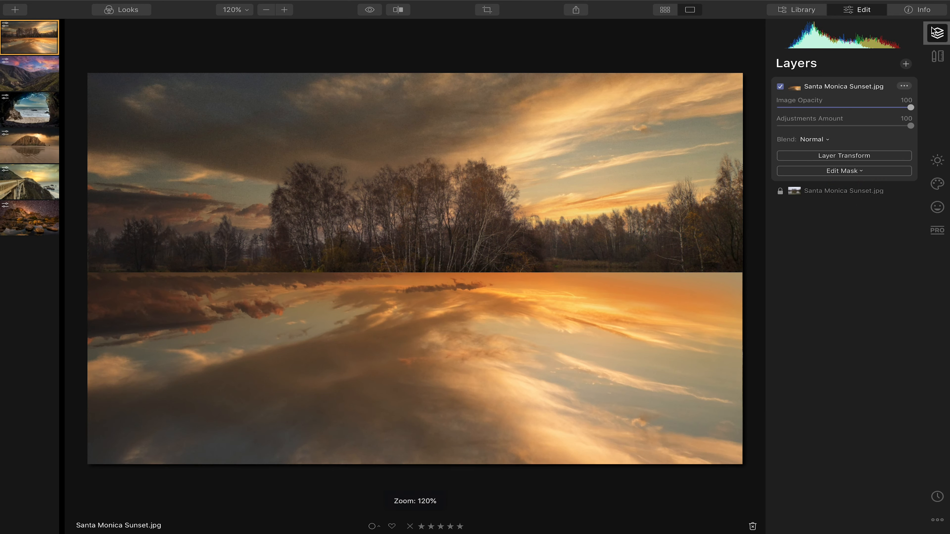
Paint a brush mask on the flipped sky layer so it covers only the water below the shoreline, and check the mask overlay
{"action": "left_click", "coordinate": [835, 170]}
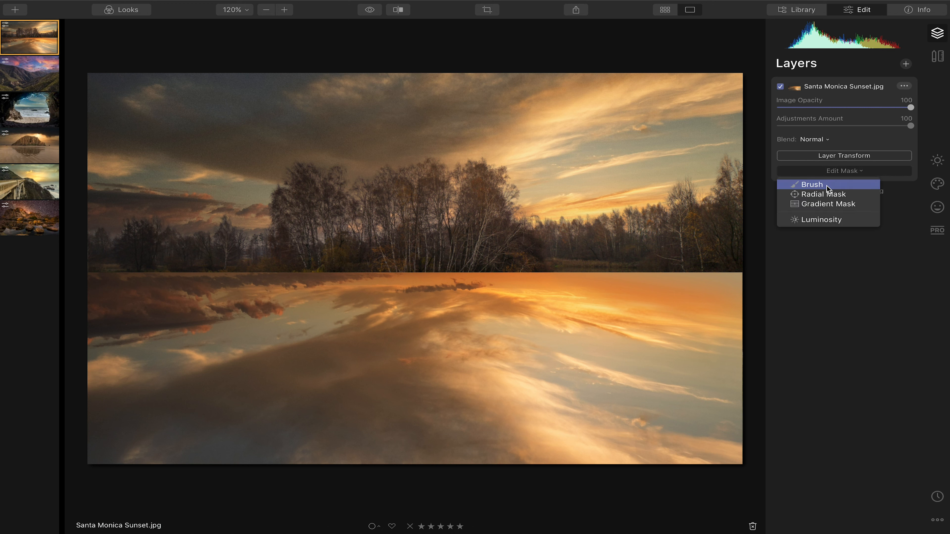
{"action": "left_click", "coordinate": [833, 185]}
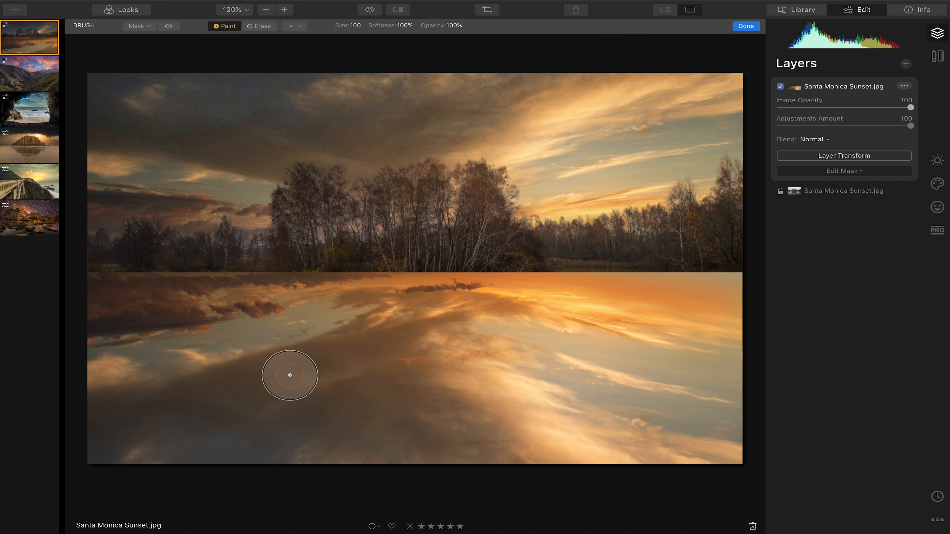
{"action": "mouse_move", "coordinate": [191, 413]}
{"action": "left_mouse_down"}
{"action": "mouse_move", "coordinate": [216, 393]}
{"action": "mouse_move", "coordinate": [121, 349]}
{"action": "mouse_move", "coordinate": [95, 327]}
{"action": "mouse_move", "coordinate": [132, 318]}
{"action": "mouse_move", "coordinate": [98, 313]}
{"action": "mouse_move", "coordinate": [238, 302]}
{"action": "mouse_move", "coordinate": [352, 320]}
{"action": "mouse_move", "coordinate": [466, 320]}
{"action": "mouse_move", "coordinate": [645, 304]}
{"action": "mouse_move", "coordinate": [764, 346]}
{"action": "mouse_move", "coordinate": [726, 406]}
{"action": "mouse_move", "coordinate": [656, 348]}
{"action": "mouse_move", "coordinate": [577, 351]}
{"action": "mouse_move", "coordinate": [649, 407]}
{"action": "mouse_move", "coordinate": [760, 438]}
{"action": "mouse_move", "coordinate": [591, 464]}
{"action": "mouse_move", "coordinate": [237, 480]}
{"action": "mouse_move", "coordinate": [246, 476]}
{"action": "mouse_move", "coordinate": [77, 444]}
{"action": "mouse_move", "coordinate": [108, 353]}
{"action": "mouse_move", "coordinate": [389, 330]}
{"action": "mouse_move", "coordinate": [327, 339]}
{"action": "mouse_move", "coordinate": [544, 356]}
{"action": "mouse_move", "coordinate": [182, 381]}
{"action": "mouse_move", "coordinate": [441, 401]}
{"action": "mouse_move", "coordinate": [91, 468]}
{"action": "mouse_move", "coordinate": [332, 475]}
{"action": "mouse_move", "coordinate": [604, 385]}
{"action": "mouse_move", "coordinate": [540, 403]}
{"action": "mouse_move", "coordinate": [587, 364]}
{"action": "left_mouse_up"}
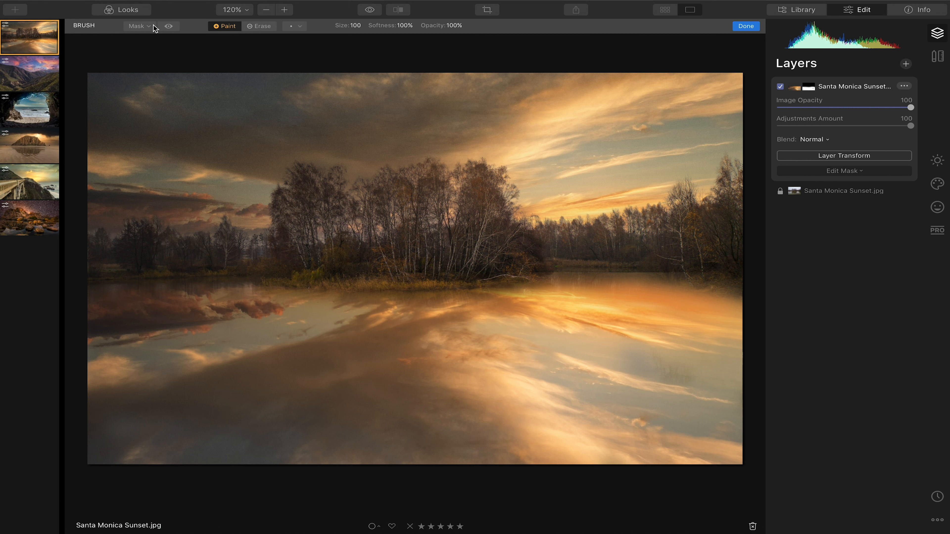
{"action": "left_click", "coordinate": [169, 27]}
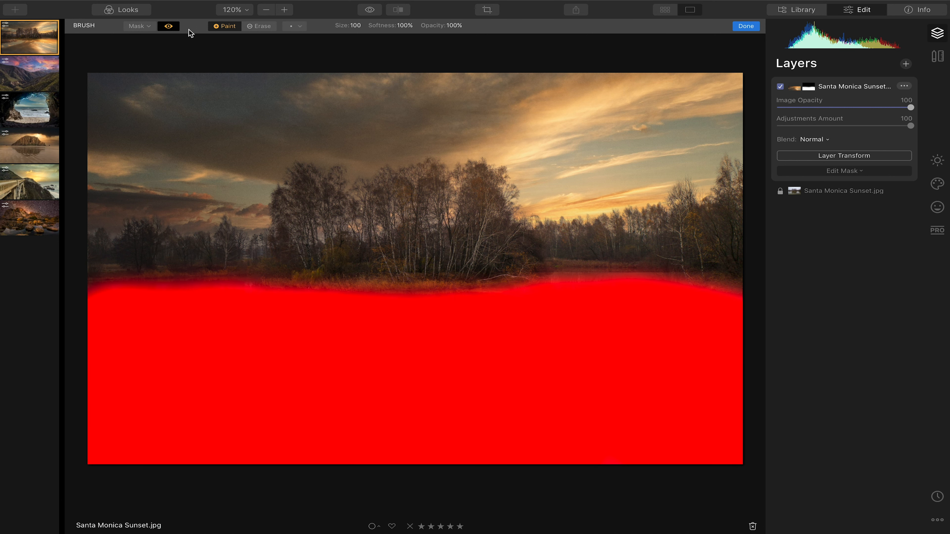
{"action": "left_click", "coordinate": [169, 30]}
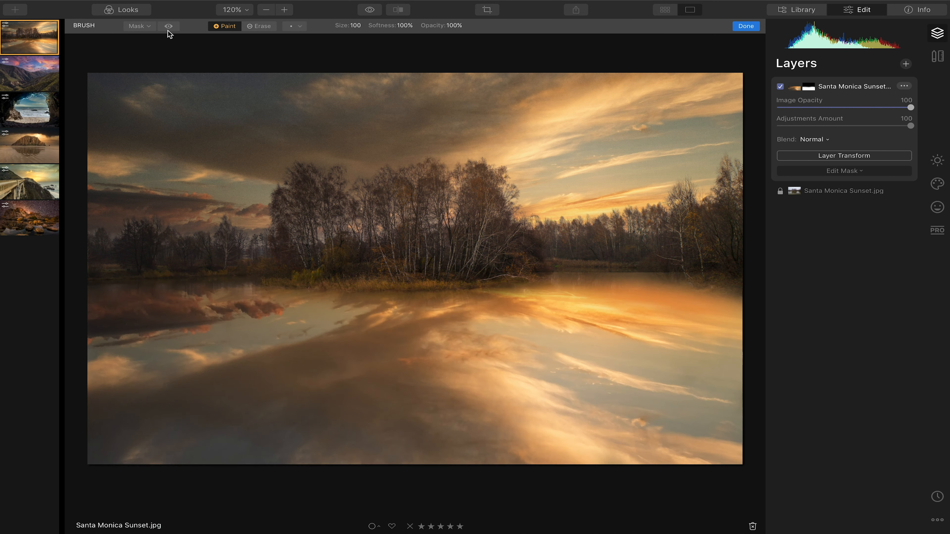
Try Soft Light on the masked sky layer, settle on the Overlay blend mode, and reduce its image opacity to 40
{"action": "left_click", "coordinate": [817, 139]}
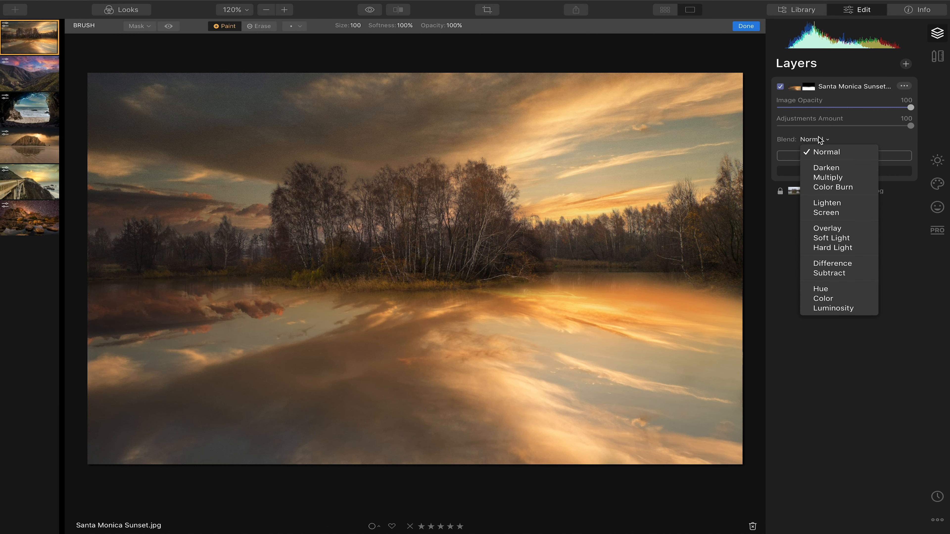
{"action": "left_click", "coordinate": [833, 236]}
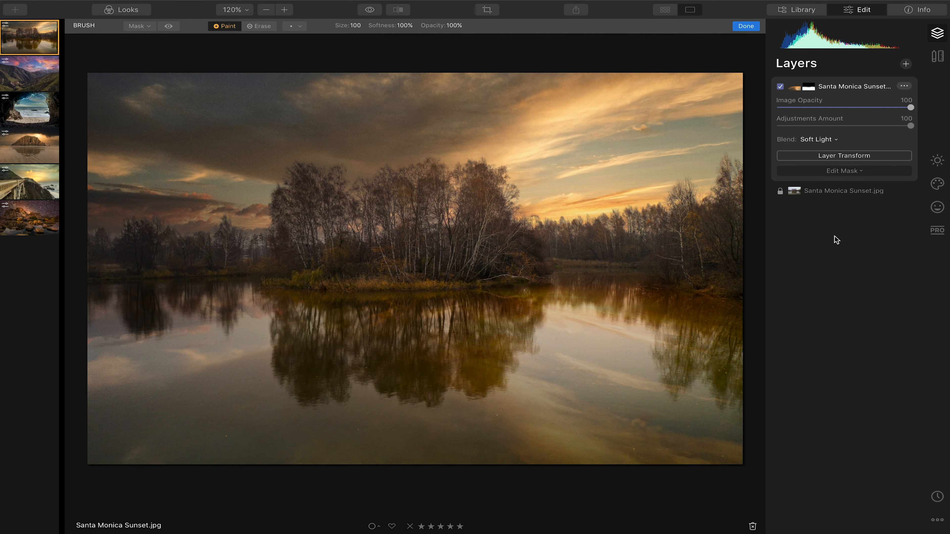
{"action": "left_click", "coordinate": [822, 138]}
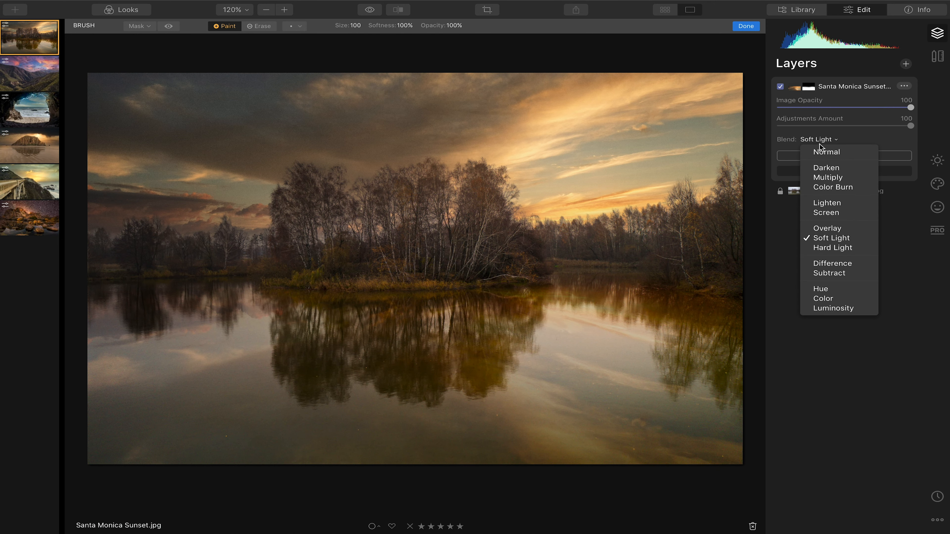
{"action": "left_click", "coordinate": [820, 230]}
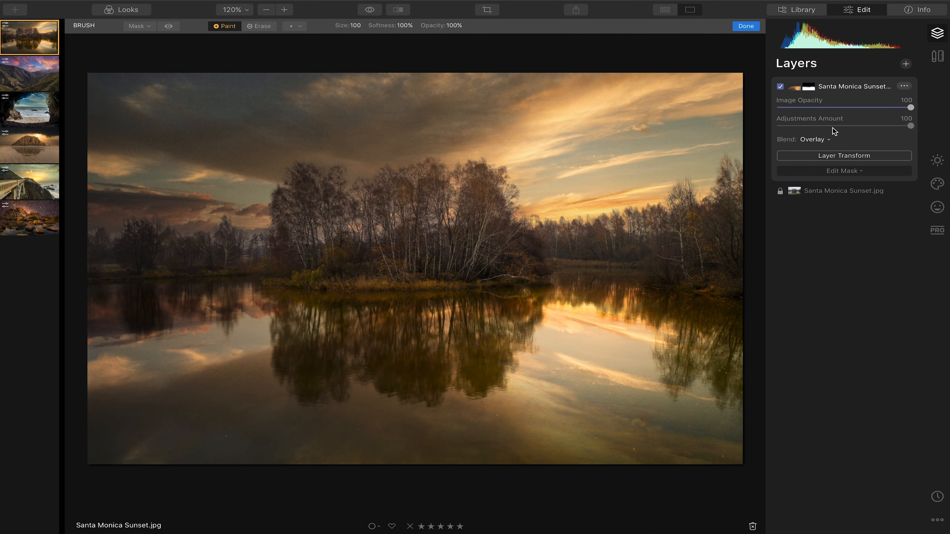
{"action": "left_click", "coordinate": [821, 140]}
{"action": "left_click", "coordinate": [819, 137]}
{"action": "left_click", "coordinate": [839, 108]}
{"action": "left_click_drag", "start_coordinate": [839, 108], "coordinate": [832, 108]}
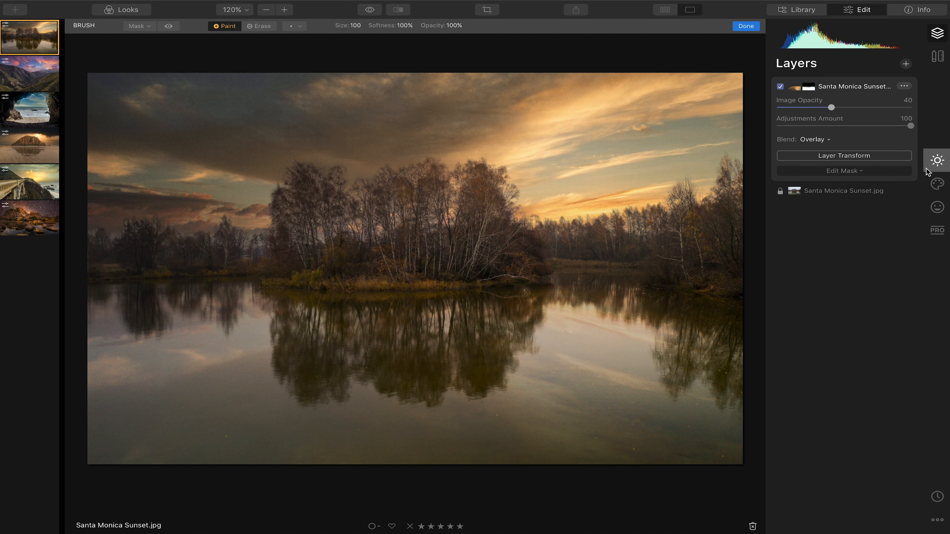
Lower the sky layer's Exposure to -0.94, Smart Contrast to about -39 and Color Saturation to -21
{"action": "left_click", "coordinate": [937, 160]}
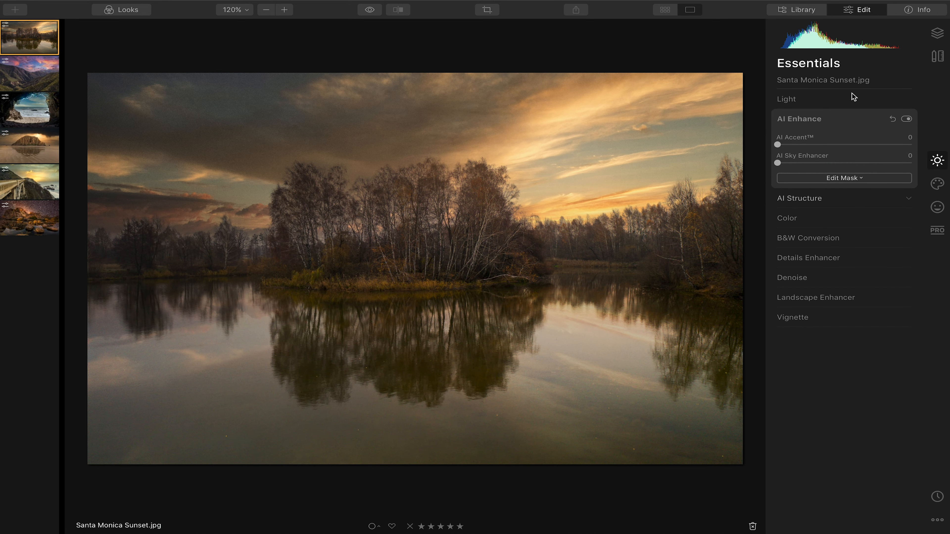
{"action": "left_click", "coordinate": [805, 99]}
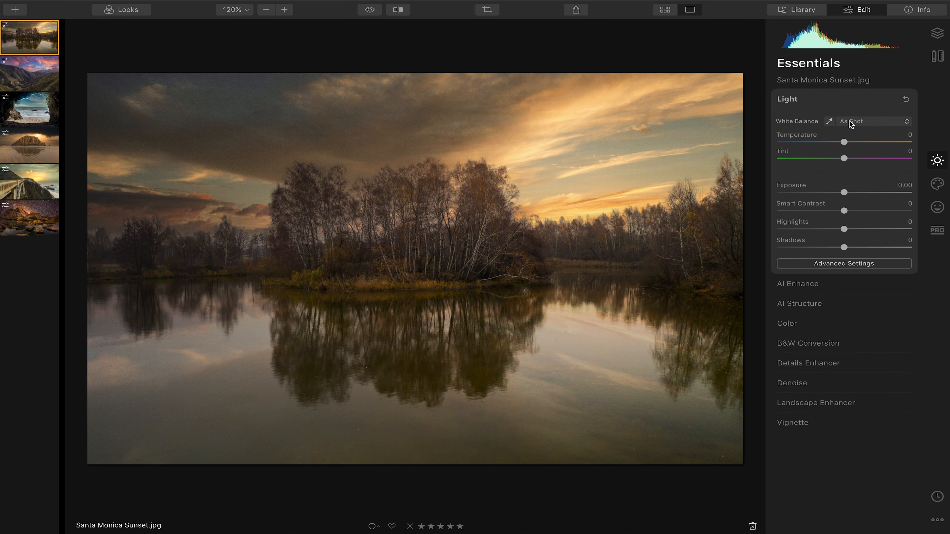
{"action": "left_click", "coordinate": [831, 194]}
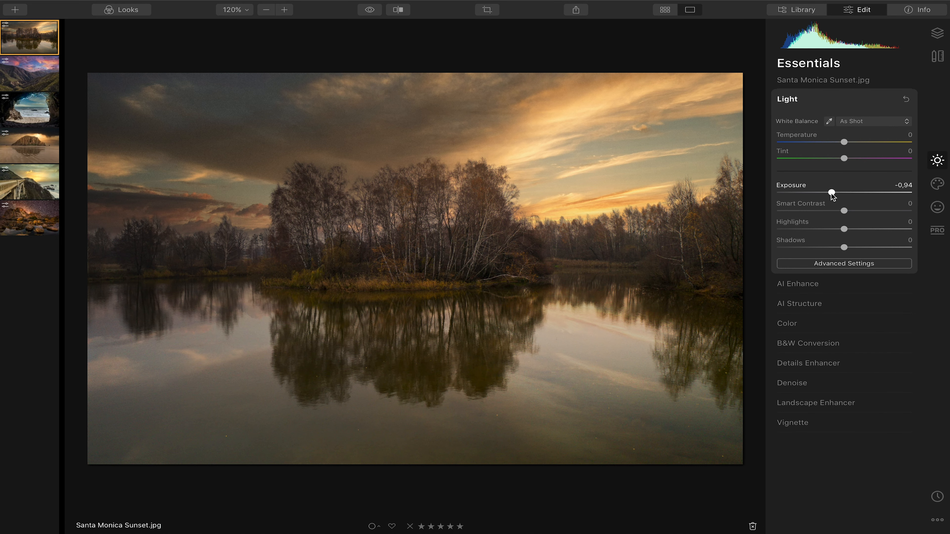
{"action": "left_click_drag", "start_coordinate": [841, 210], "coordinate": [825, 212]}
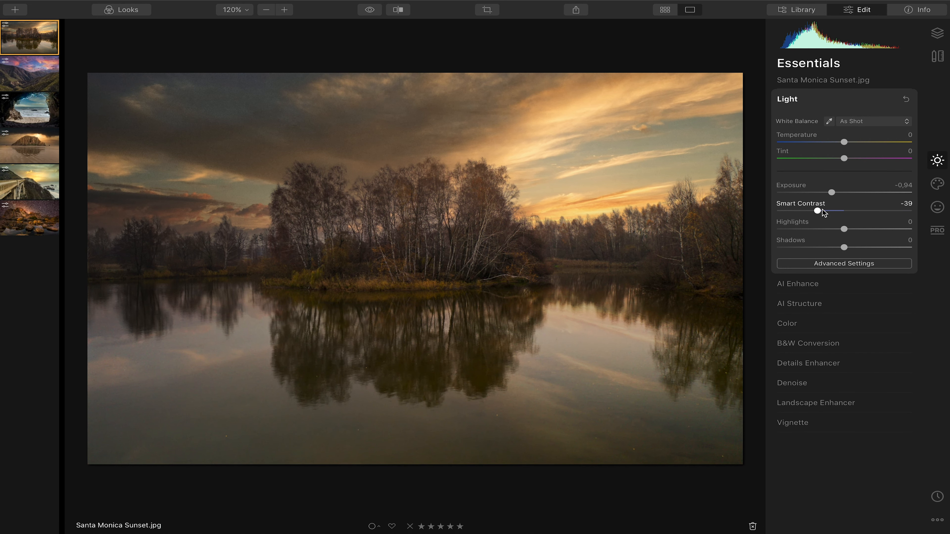
{"action": "left_click", "coordinate": [801, 323]}
{"action": "left_click", "coordinate": [830, 184]}
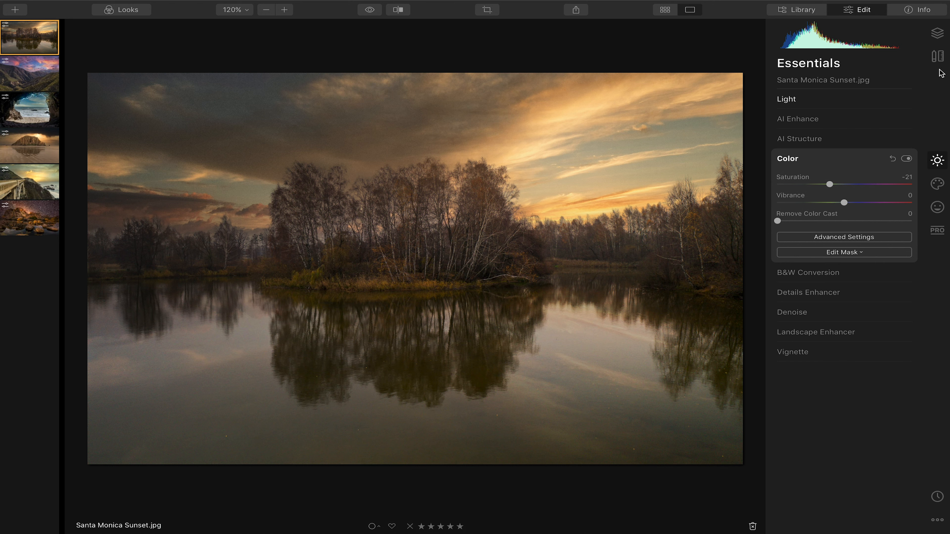
Rasterize the adjusted sky reflection layer
{"action": "left_click", "coordinate": [938, 33]}
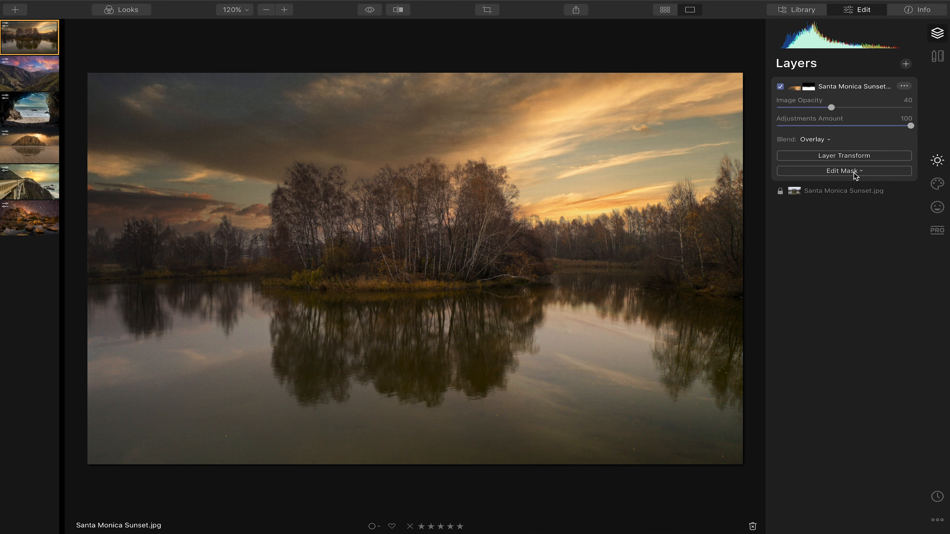
{"action": "left_click", "coordinate": [904, 86]}
{"action": "left_click", "coordinate": [853, 118]}
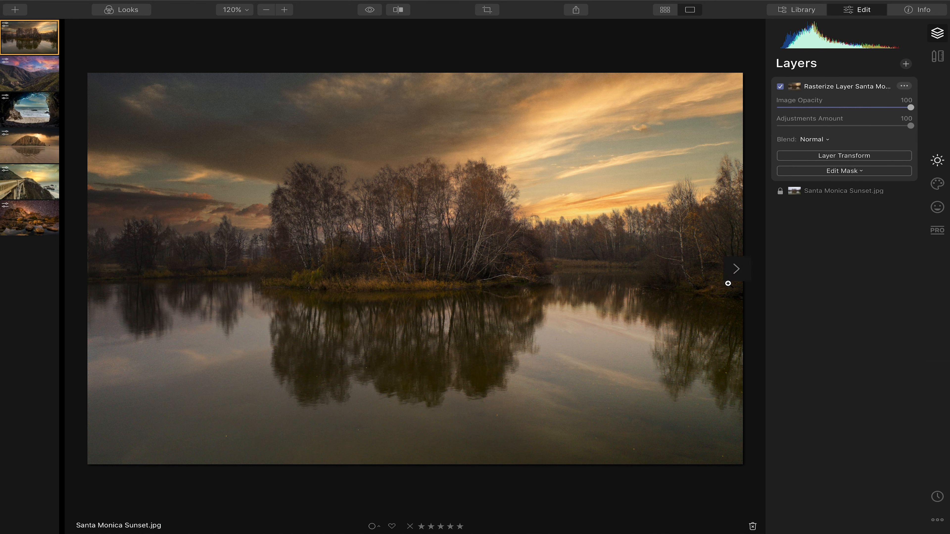
Enhance the rasterized layer with AI Accent at 30, and dismiss the low-battery notification
{"action": "left_click", "coordinate": [938, 184]}
{"action": "left_click", "coordinate": [938, 160]}
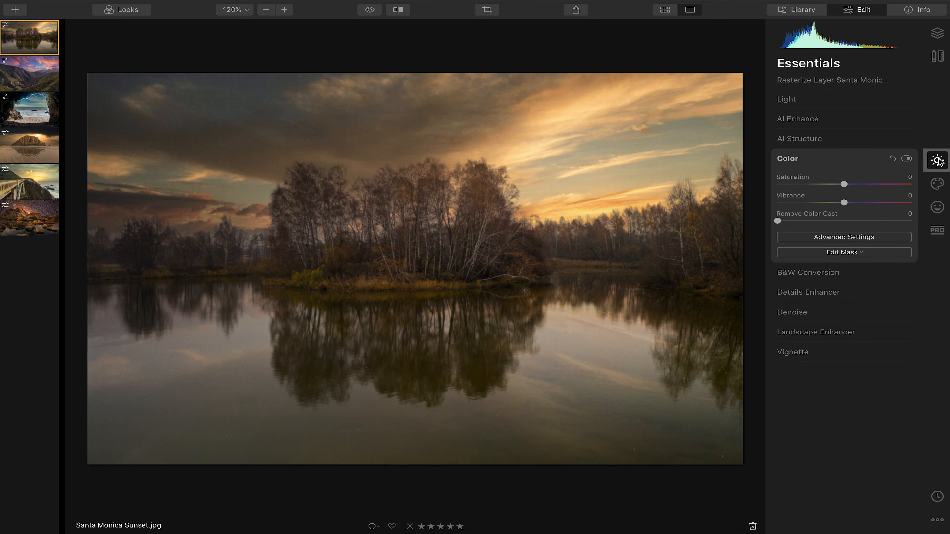
{"action": "left_click", "coordinate": [800, 99]}
{"action": "left_click", "coordinate": [810, 284]}
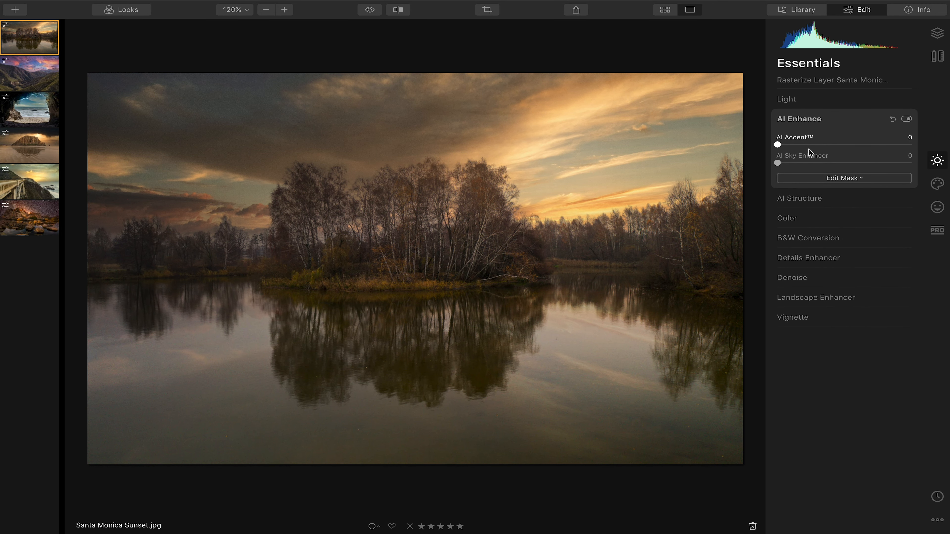
{"action": "left_click_drag", "start_coordinate": [808, 146], "coordinate": [813, 144]}
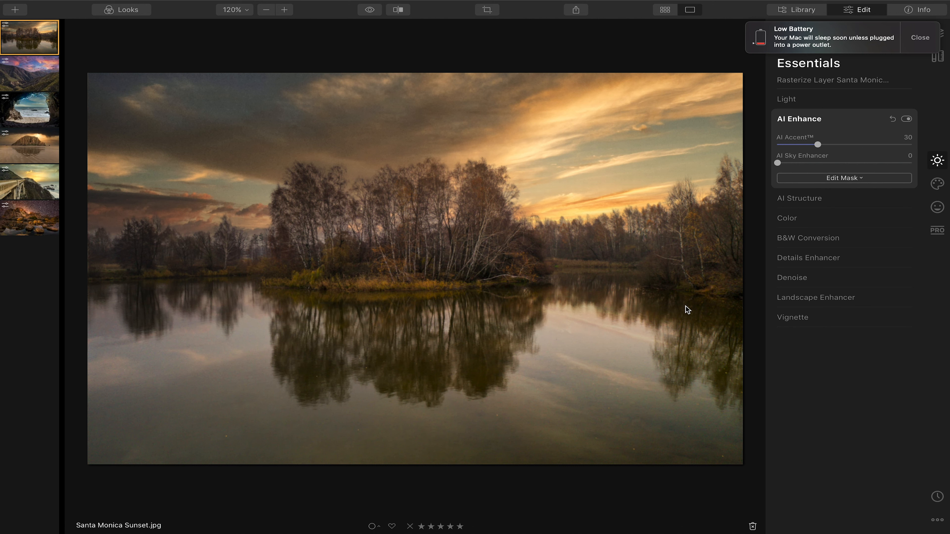
{"action": "left_click", "coordinate": [920, 37]}
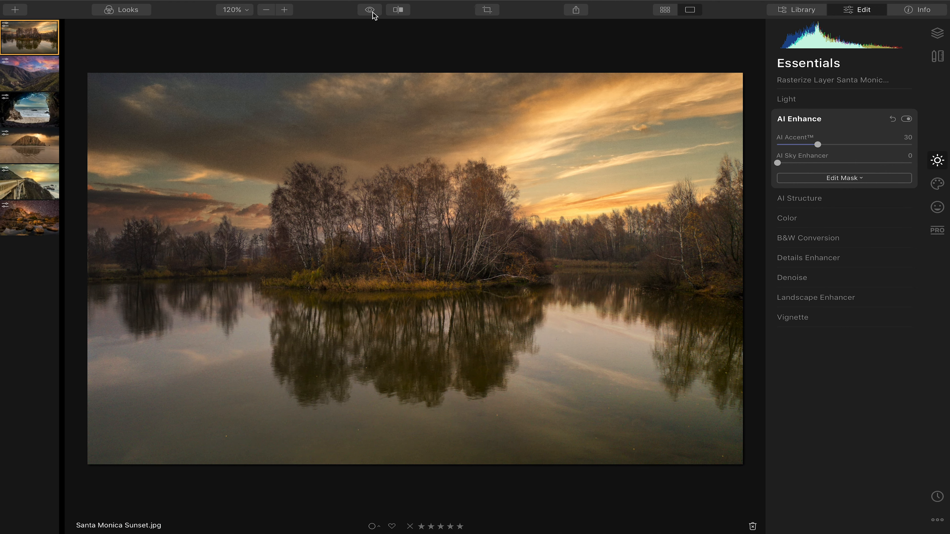
Compare the finished lake photo with its original and return to the gallery of photos
{"action": "left_click", "coordinate": [372, 11]}
{"action": "left_click", "coordinate": [372, 11]}
{"action": "left_click", "coordinate": [665, 10]}
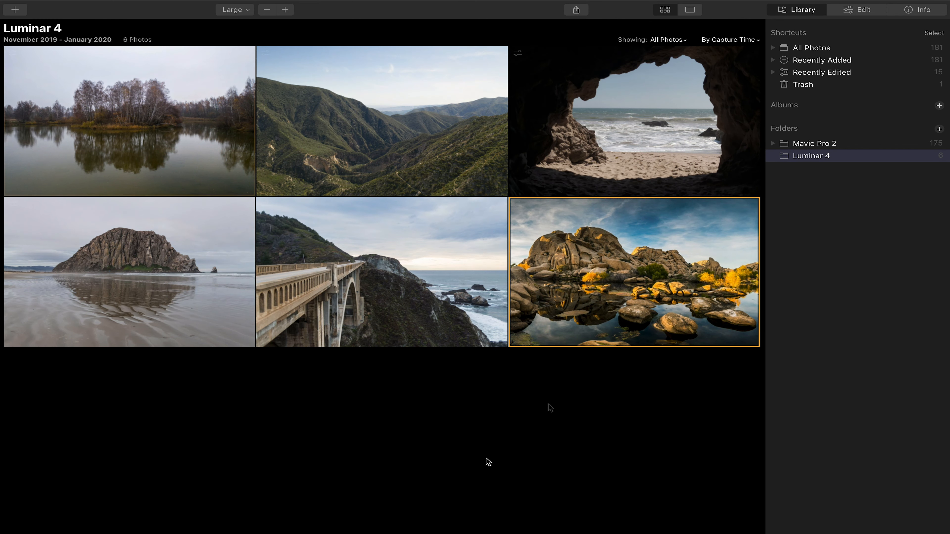